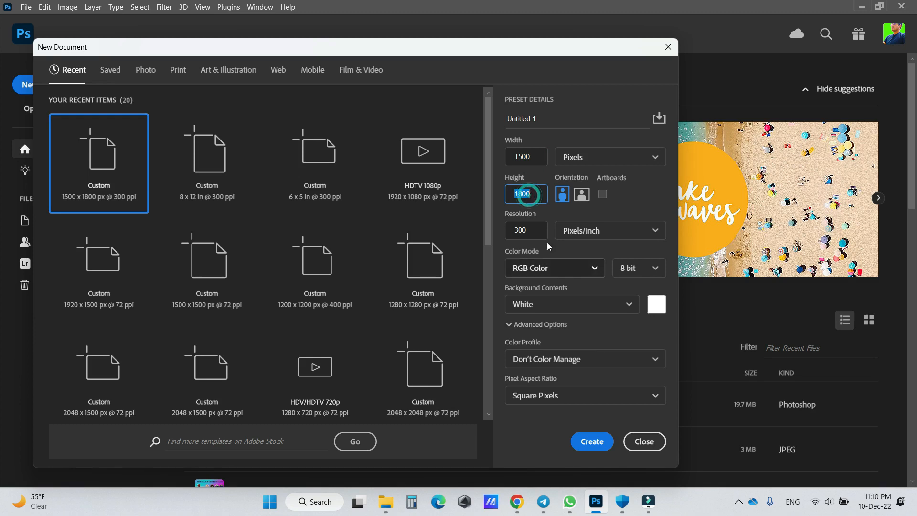
- Create a new document of 1500 x 1800 pixels at 300 pixels/inch in RGB Color with a white background
left_click(529, 232)
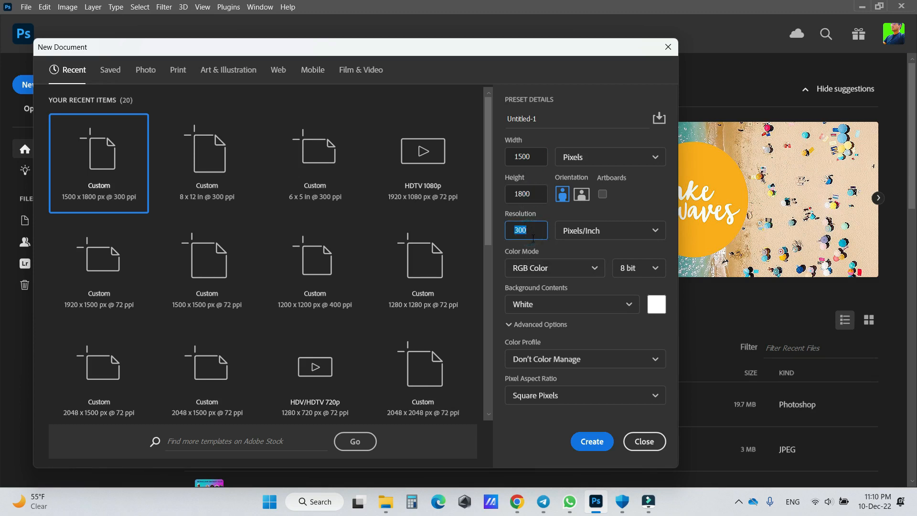
left_click(553, 263)
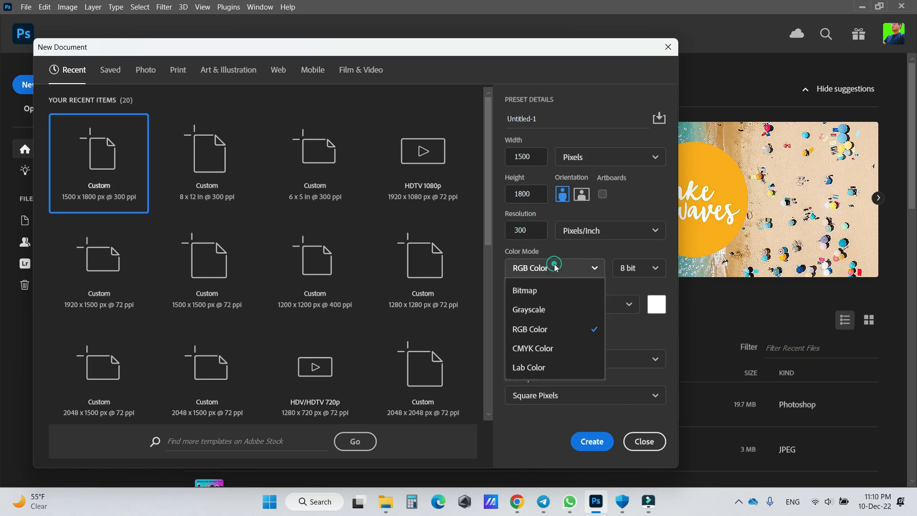
left_click(531, 329)
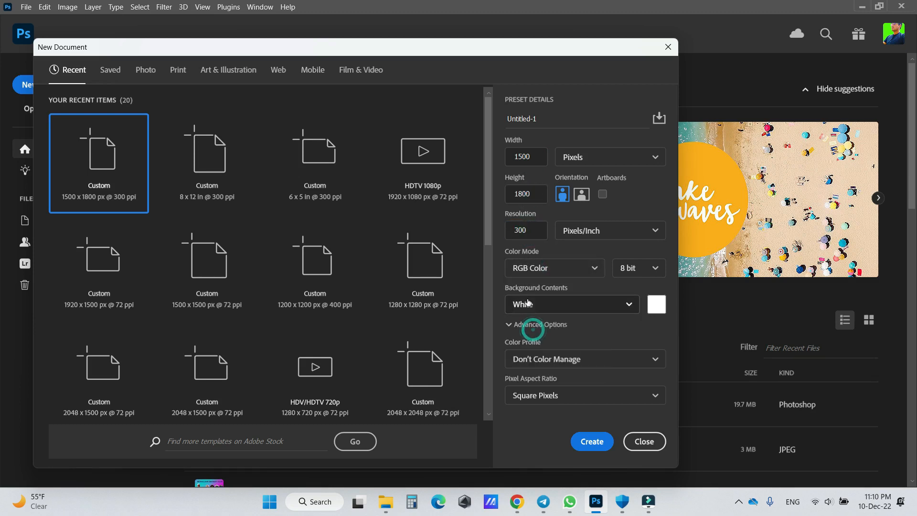
left_click(592, 442)
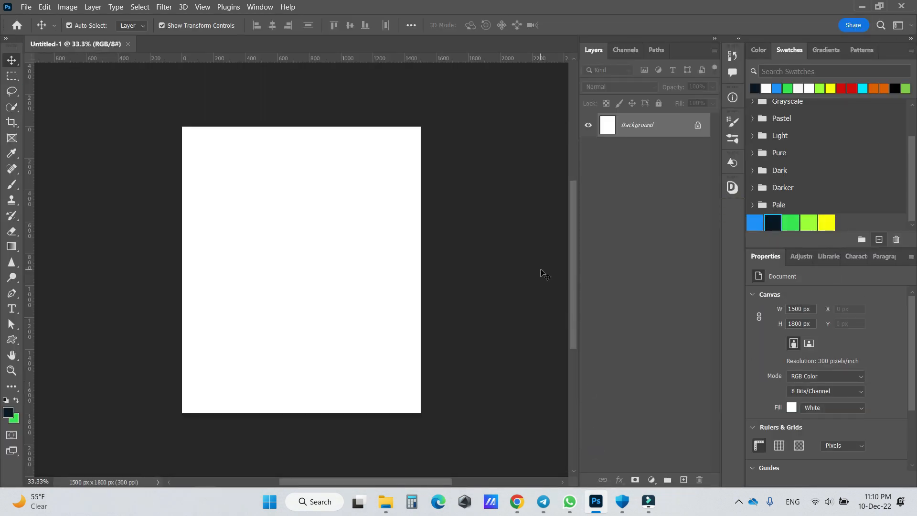
- Add a new layer above the background and fill it with the dark navy swatch colour
key("ctrl+0")
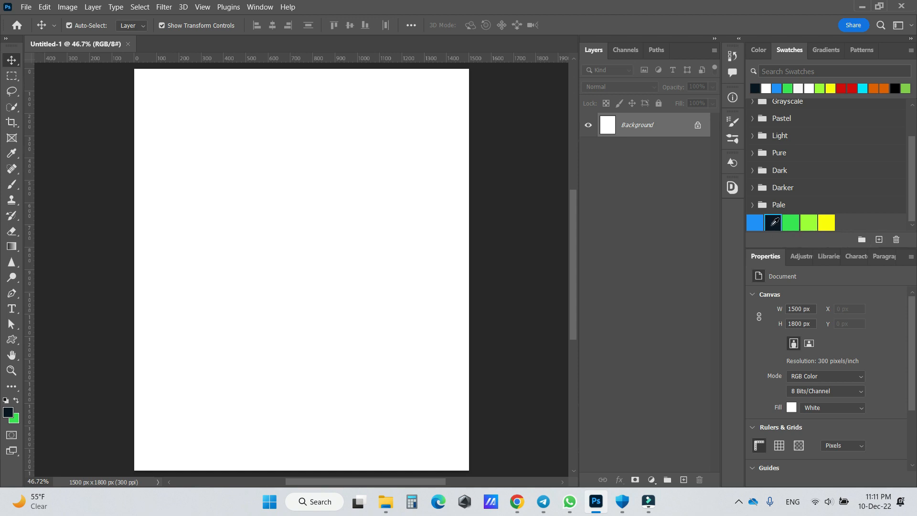
left_click(773, 223)
left_click(684, 480)
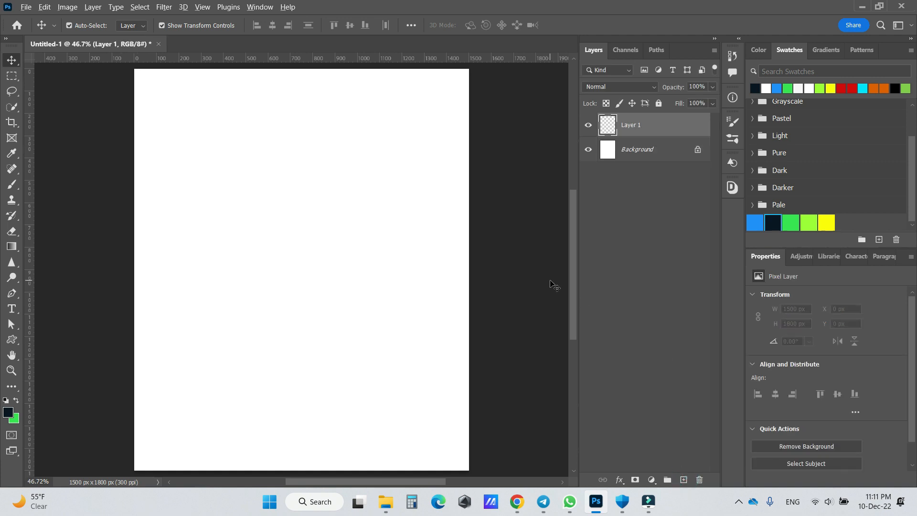
key("alt+BackSpace")
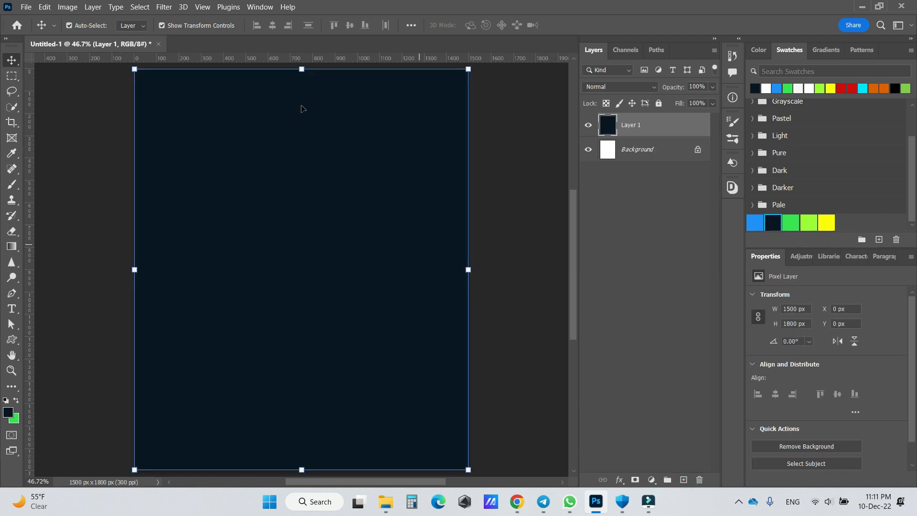
- Place the barbell workout photo from the Downloads folder as an embedded image, aligned with the canvas's upper edge
left_click(26, 7)
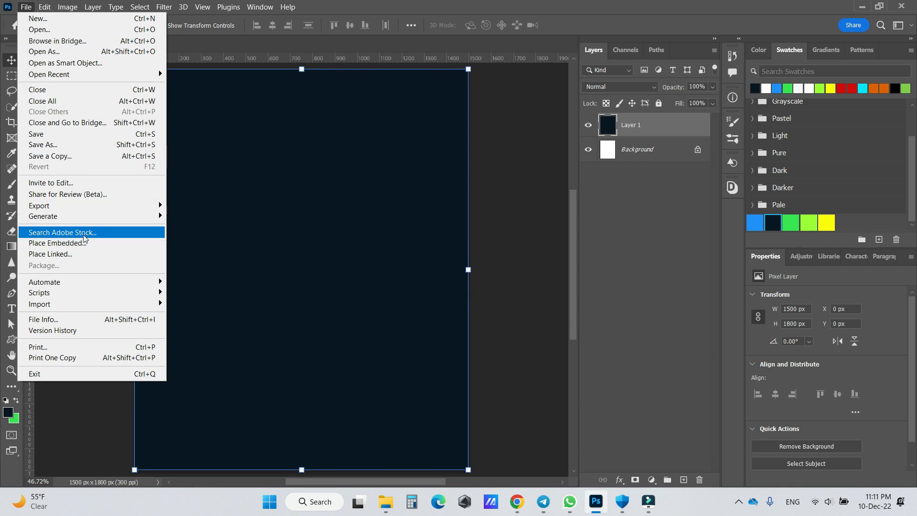
left_click(84, 243)
scroll(57, 153, "up", 5)
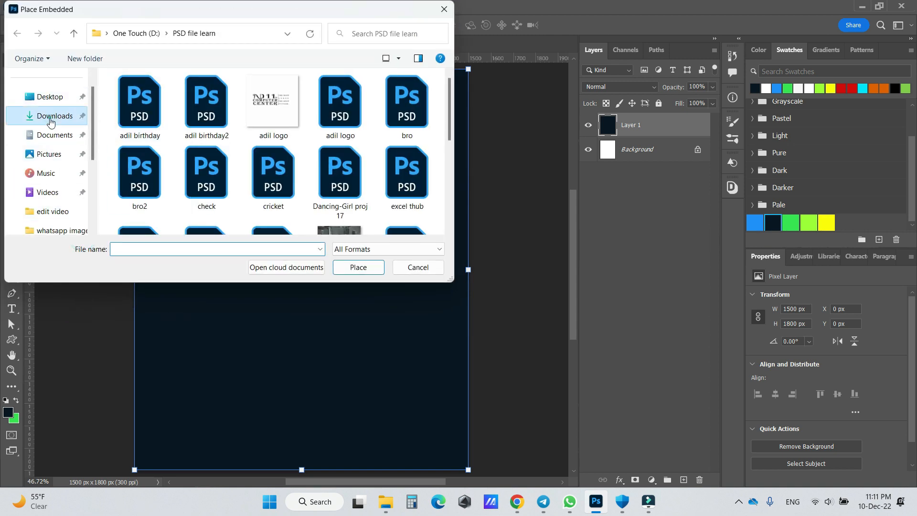
left_click(51, 120)
left_click(334, 138)
left_click(361, 266)
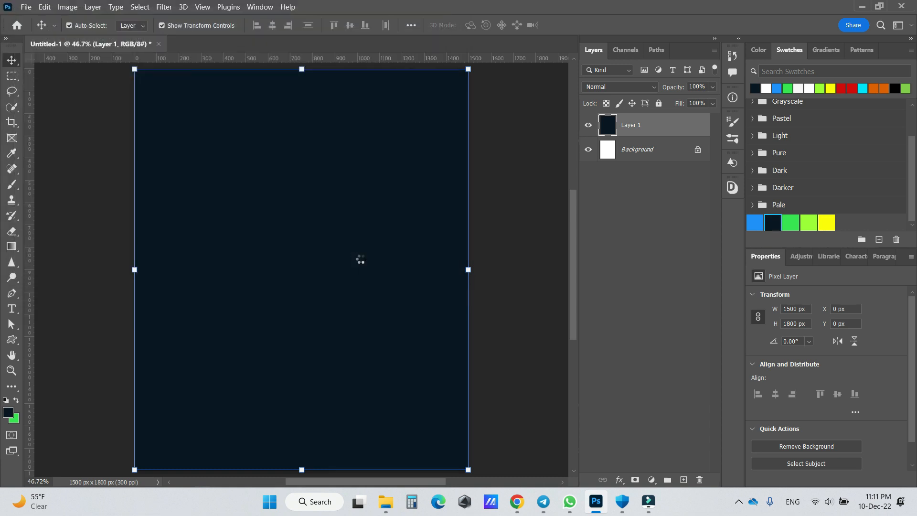
left_click_drag(300, 302, 300, 213)
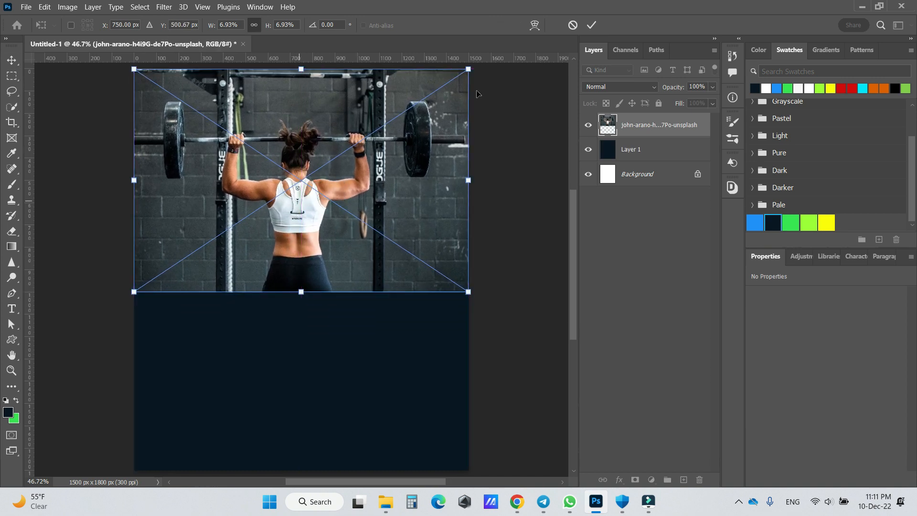
left_click(591, 26)
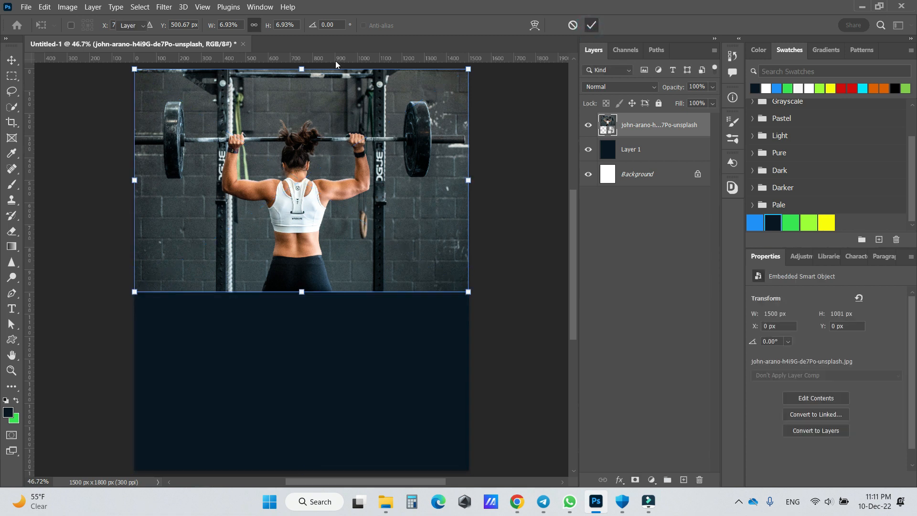
- Add a horizontal guide at the canvas's mid-height and move the photo up so its lower edge meets the guide
left_click_drag(335, 56, 302, 276)
left_click_drag(334, 227, 335, 218)
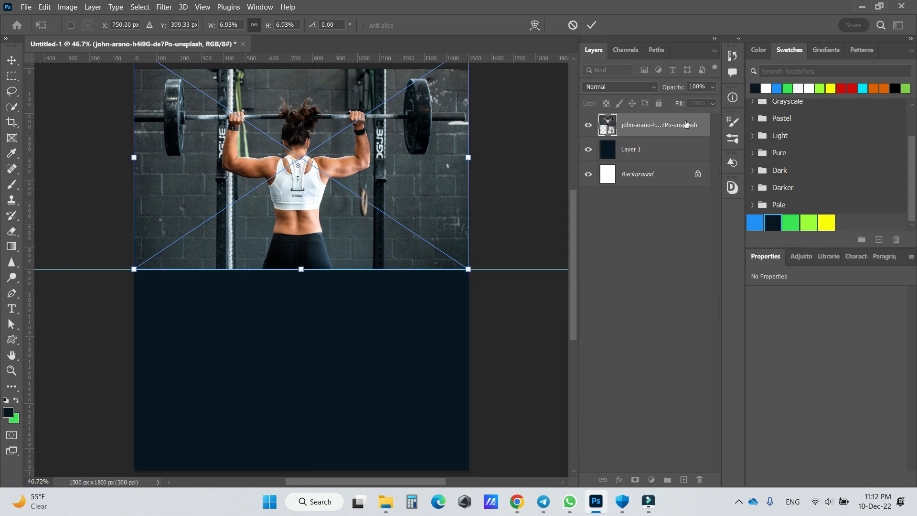
left_click(594, 24)
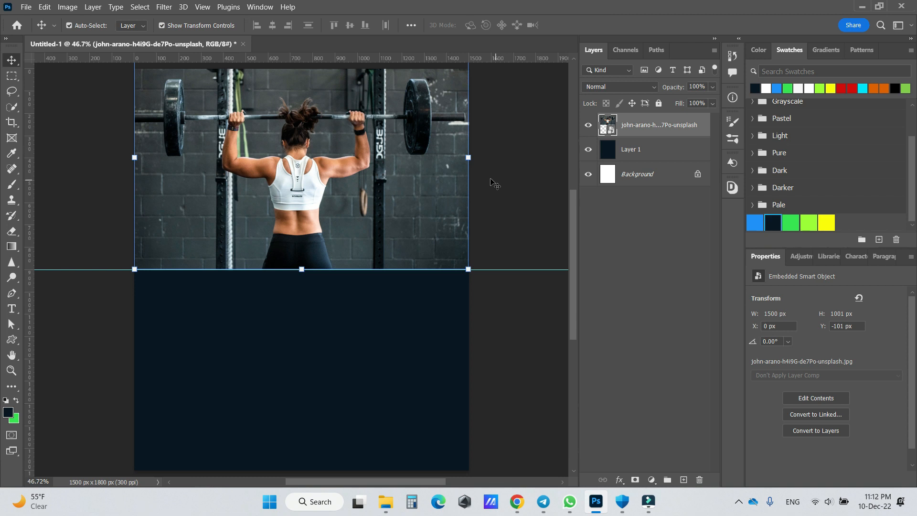
left_click_drag(397, 170, 397, 165)
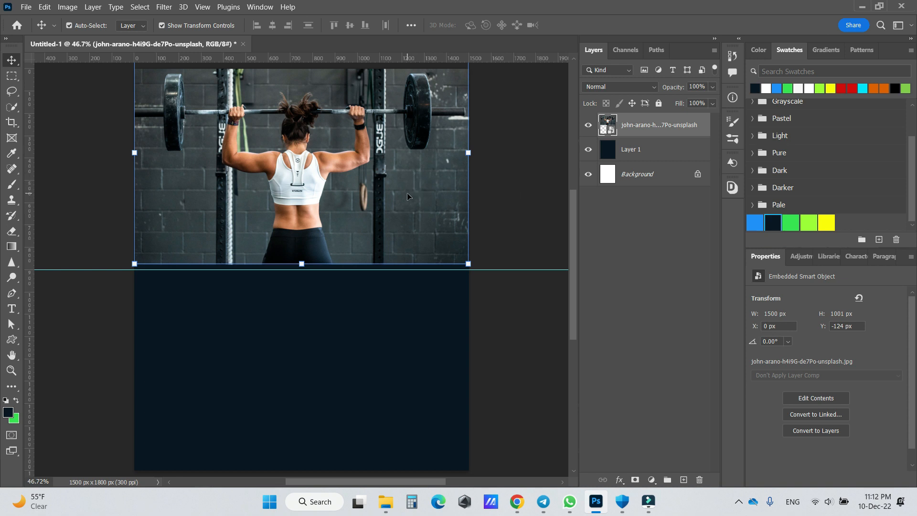
left_click_drag(368, 184, 368, 192)
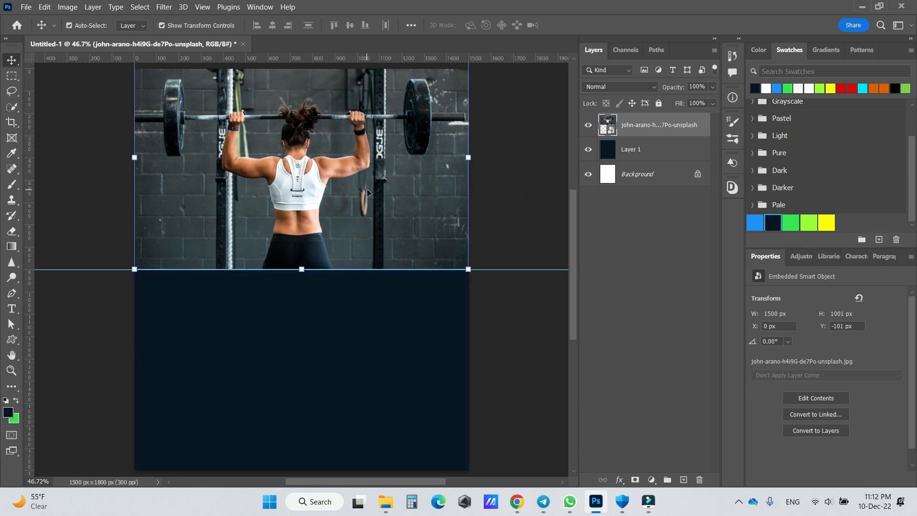
- Draw a horizontal line about 1526 px wide across the canvas along the guide and thicken it to about 27 px
right_click(10, 342)
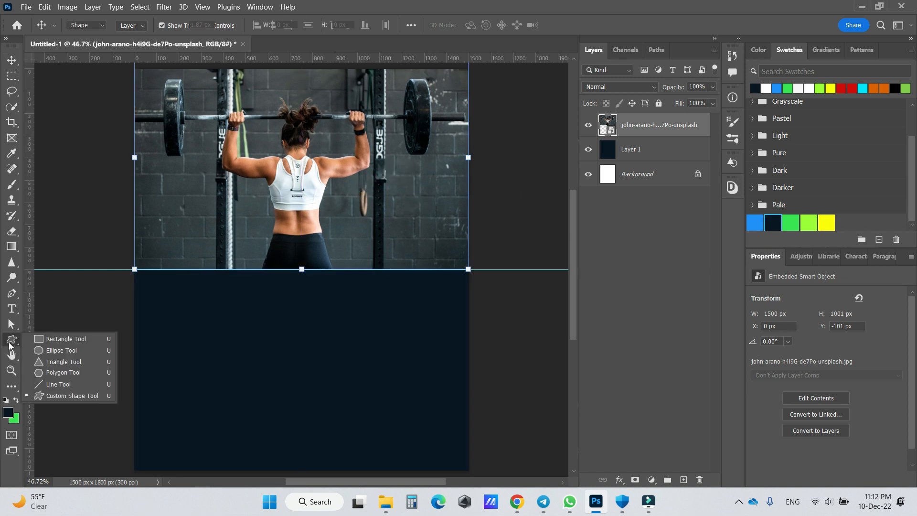
left_click(68, 377)
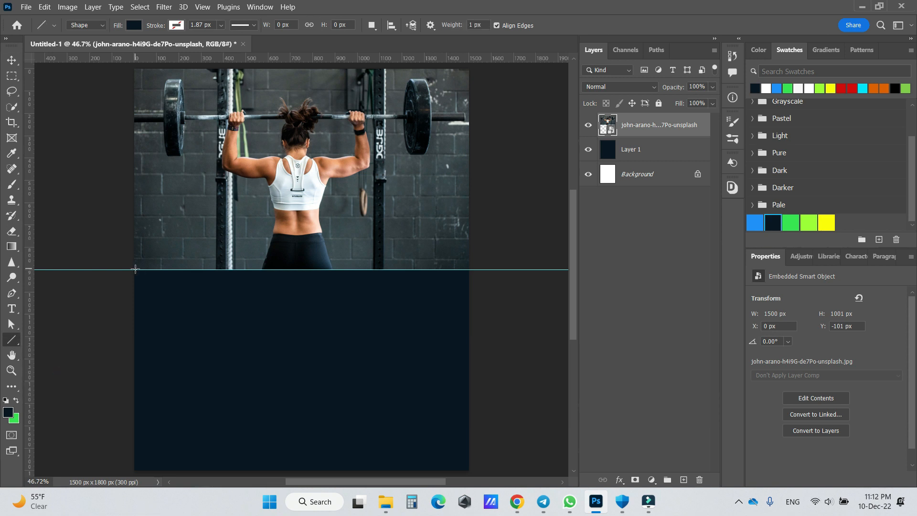
left_click_drag(135, 269, 474, 270)
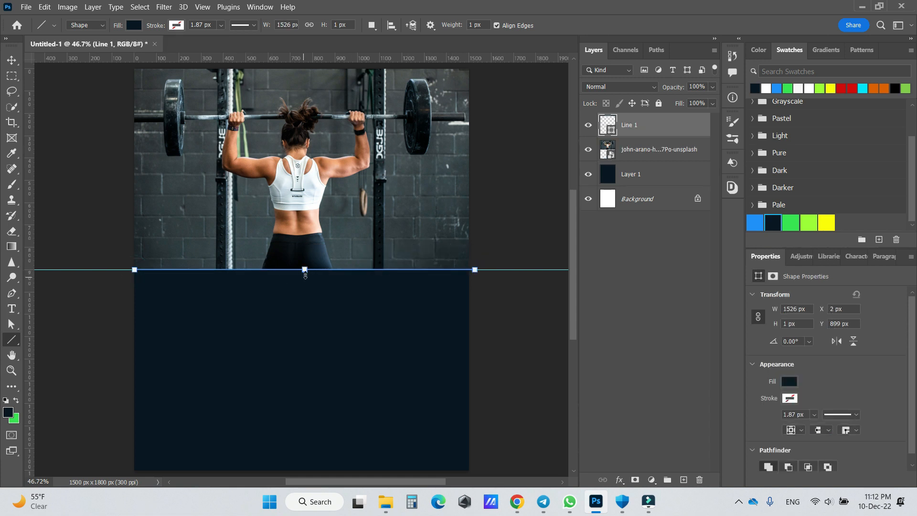
left_click_drag(306, 274, 306, 281)
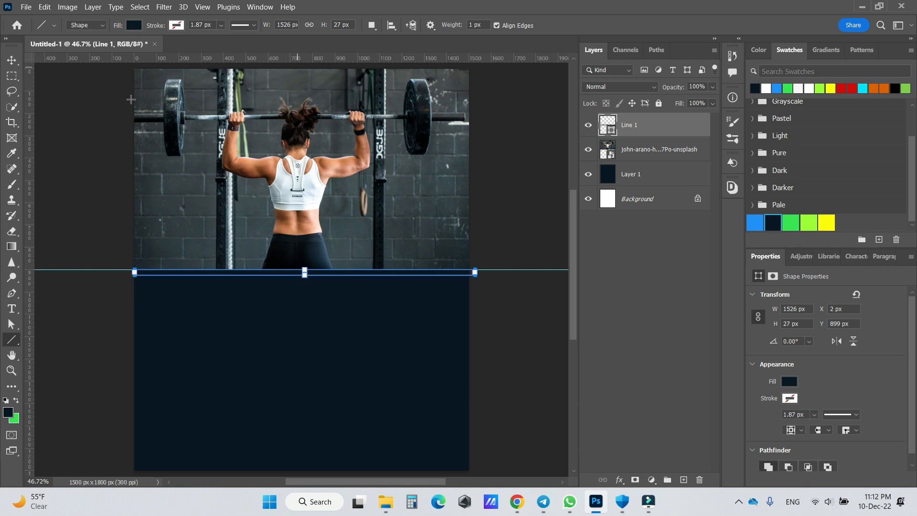
key("Return")
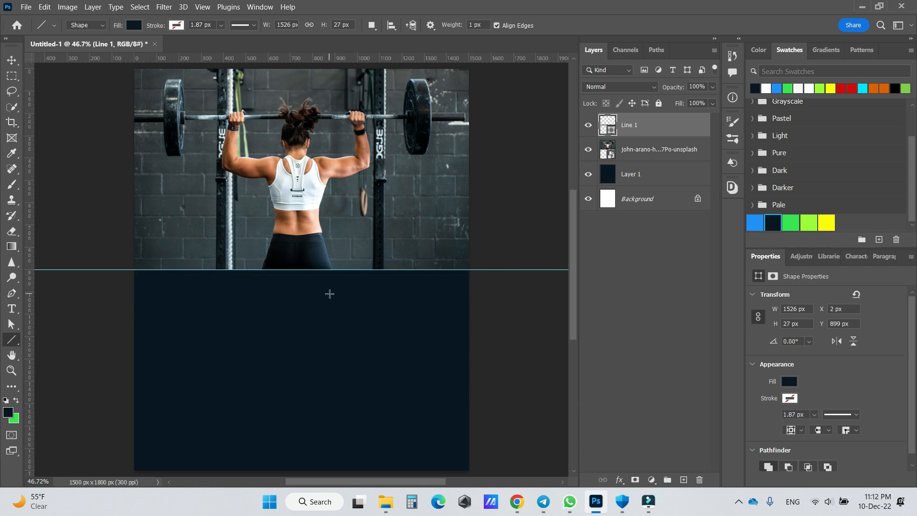
- Recolour the line with the blue swatch and stretch it to about 1582 px wide, past both sides of the canvas
left_click(13, 64)
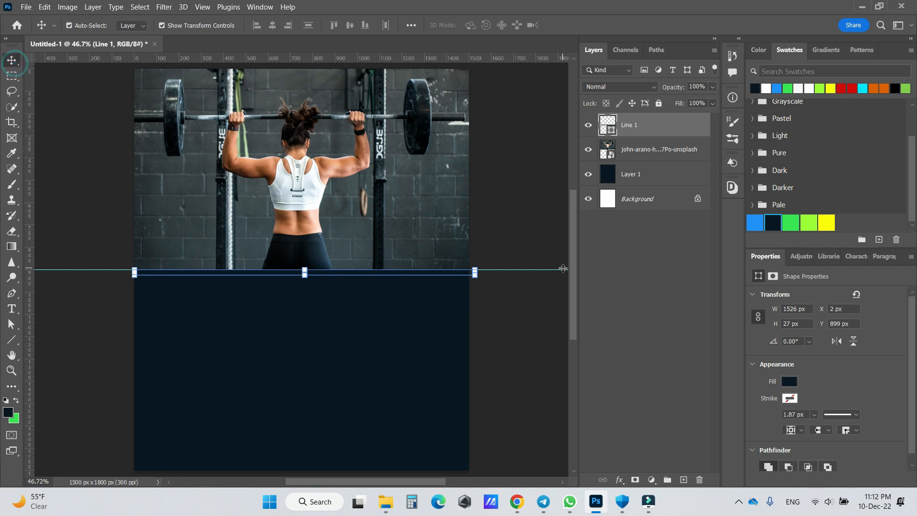
left_click(757, 223)
left_click_drag(132, 273, 126, 273)
left_click_drag(477, 271, 482, 272)
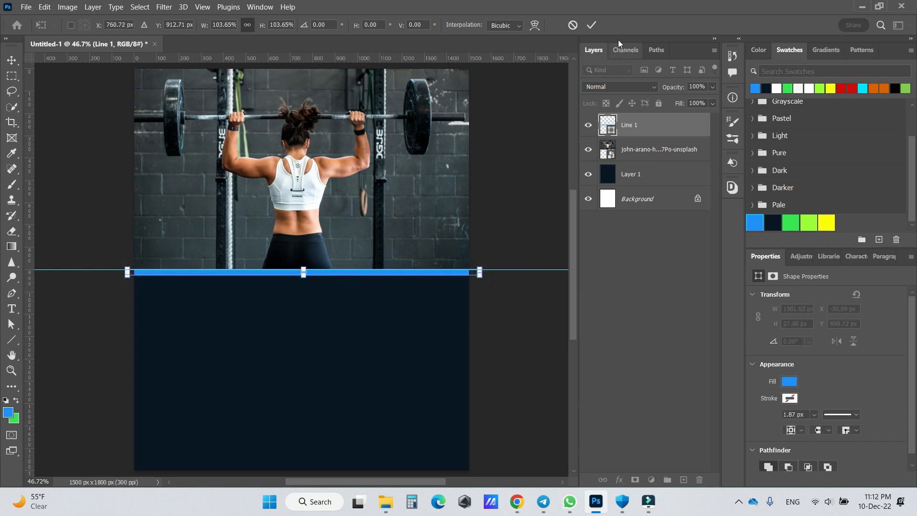
left_click(591, 26)
- Draw an ellipse of about 518 x 533 px directly above the navy fill layer, overlapping the line near the canvas's left edge
left_click(354, 308)
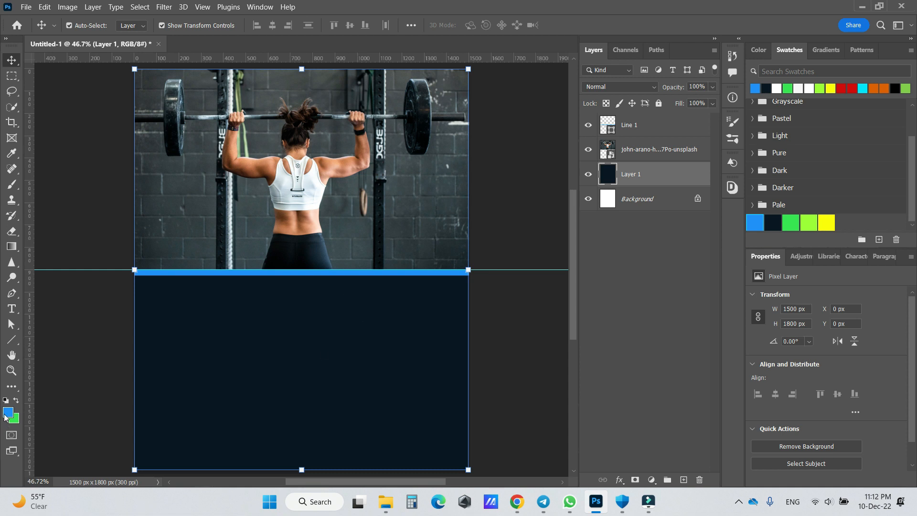
left_click(13, 341)
left_click(60, 349)
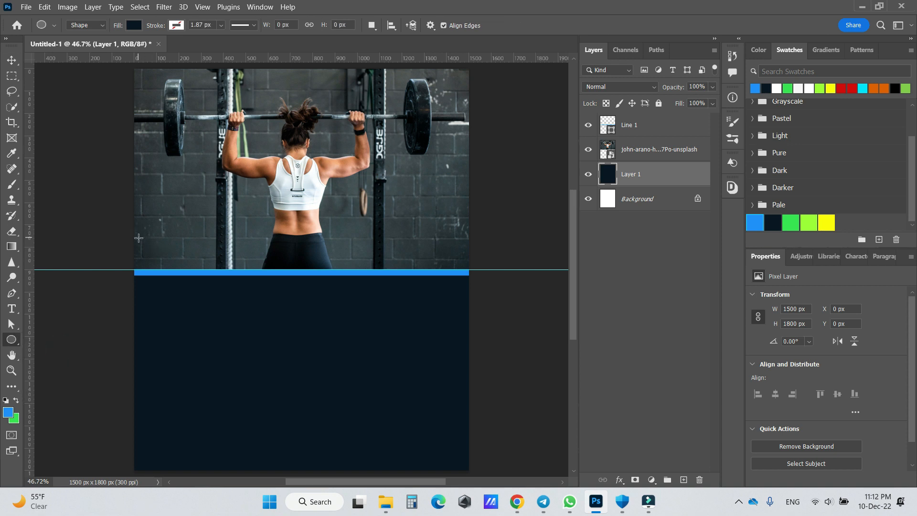
left_click_drag(140, 228, 255, 346)
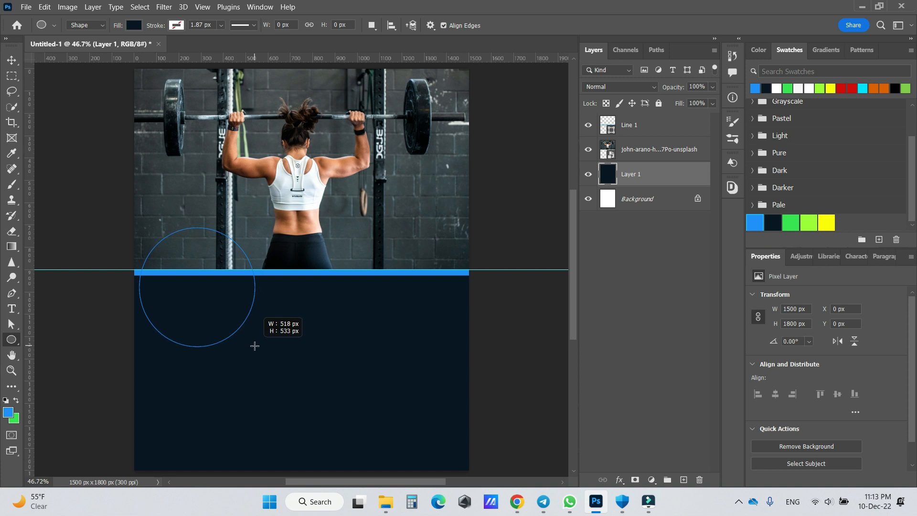
left_click_drag(254, 346, 254, 346)
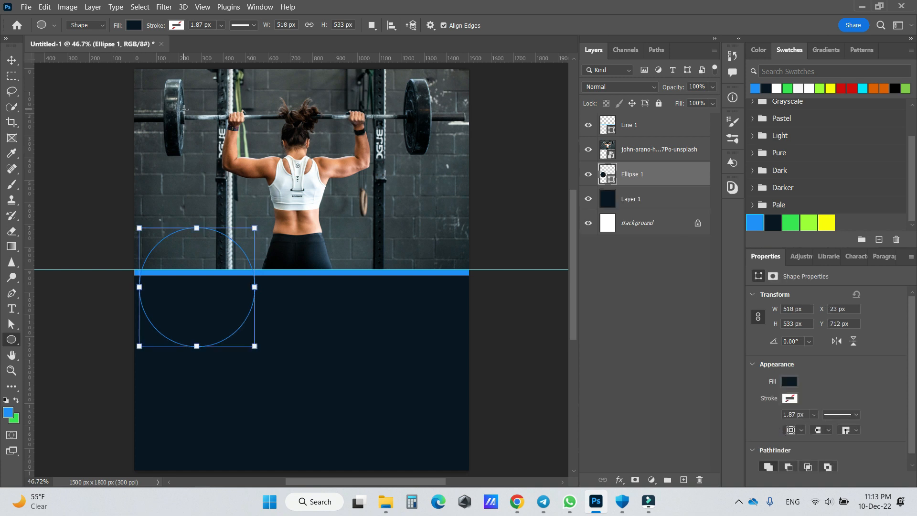
- Add horizontal guides at the ellipse's upper and lower edges
left_click_drag(296, 59, 281, 227)
left_click_drag(315, 60, 282, 346)
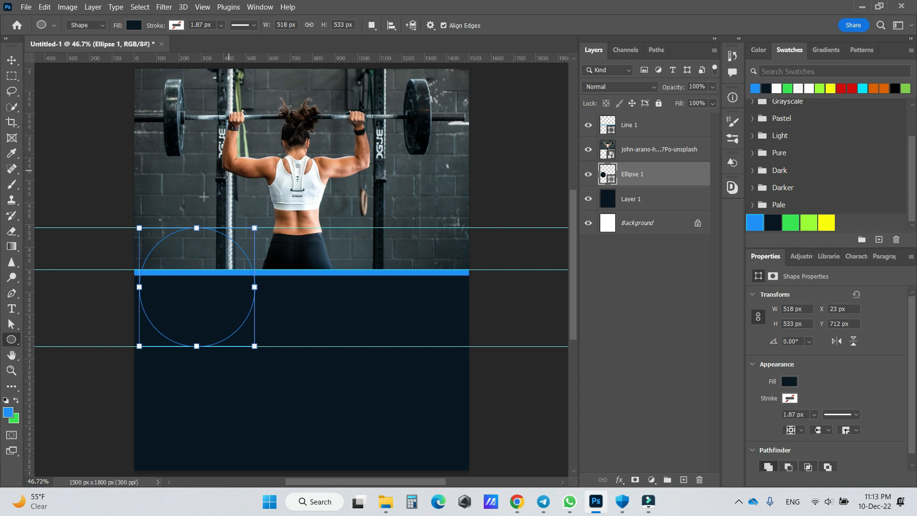
left_click(12, 60)
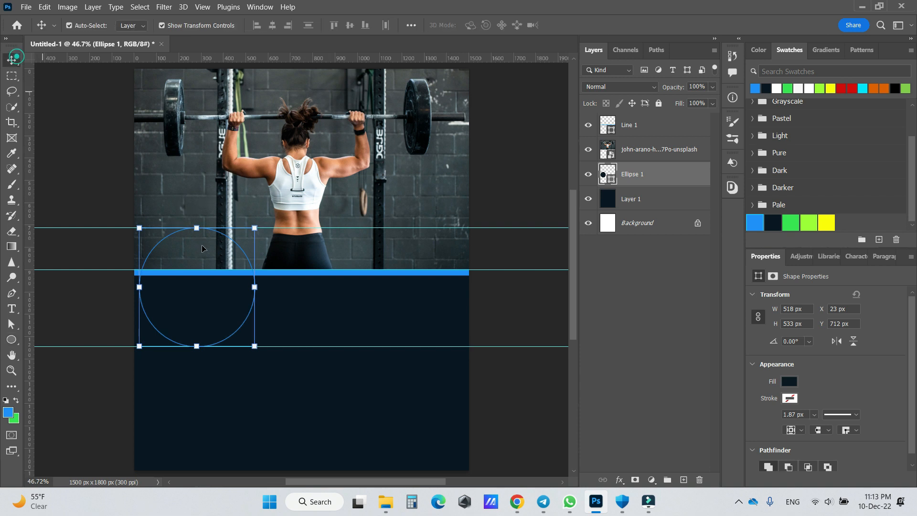
- Duplicate the ellipse layer and fill the copy with the green swatch colour
right_click(653, 175)
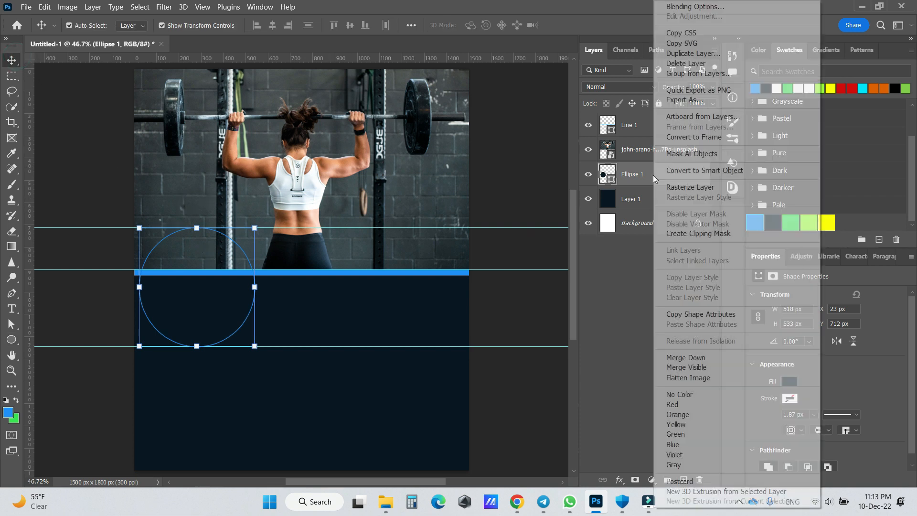
left_click(640, 176)
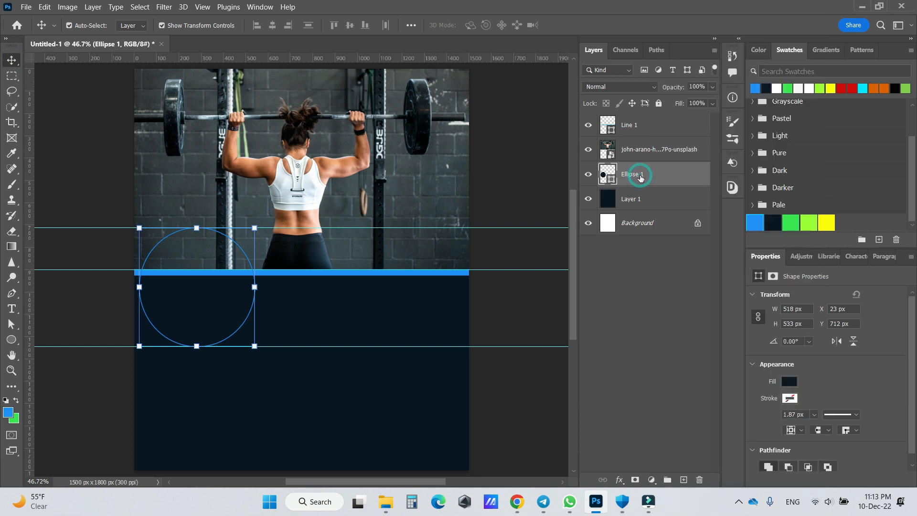
key("ctrl+j")
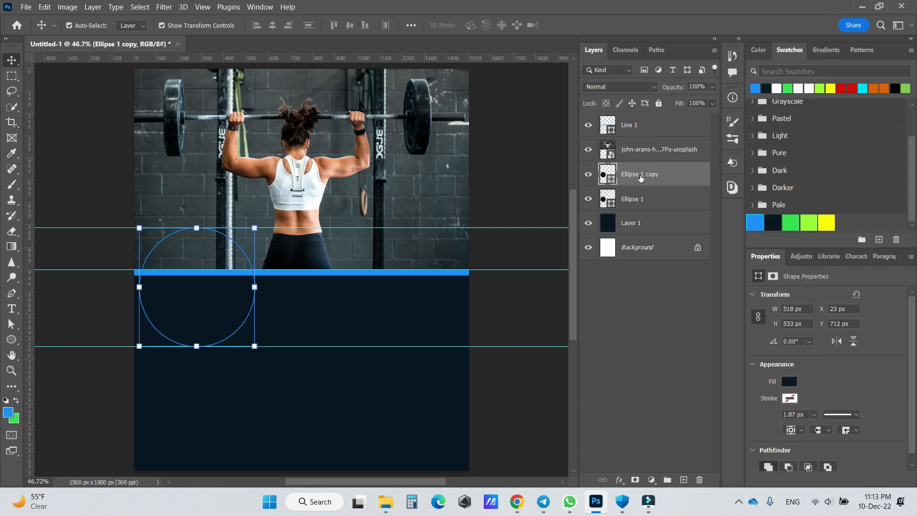
left_click(796, 222)
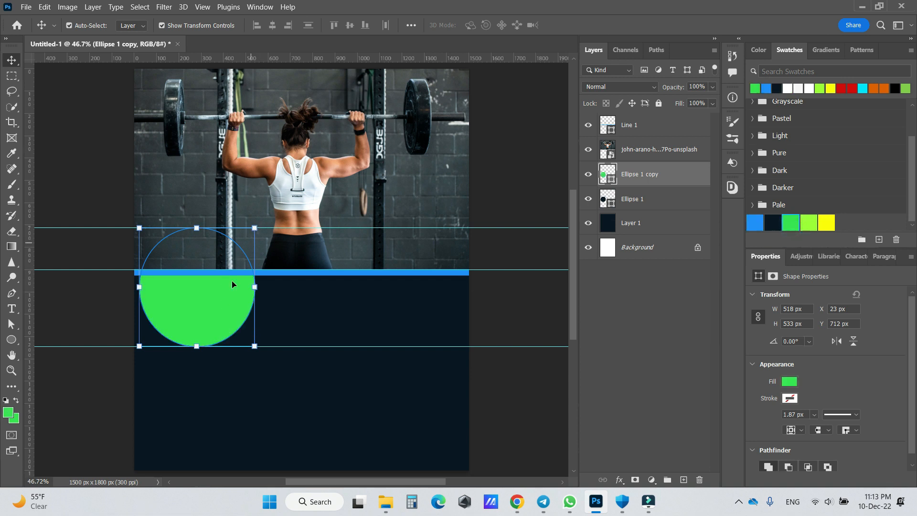
- Reorder the layers so the green ellipse sits above the workout photo and the blue line directly above the navy fill
left_click_drag(660, 168, 662, 149)
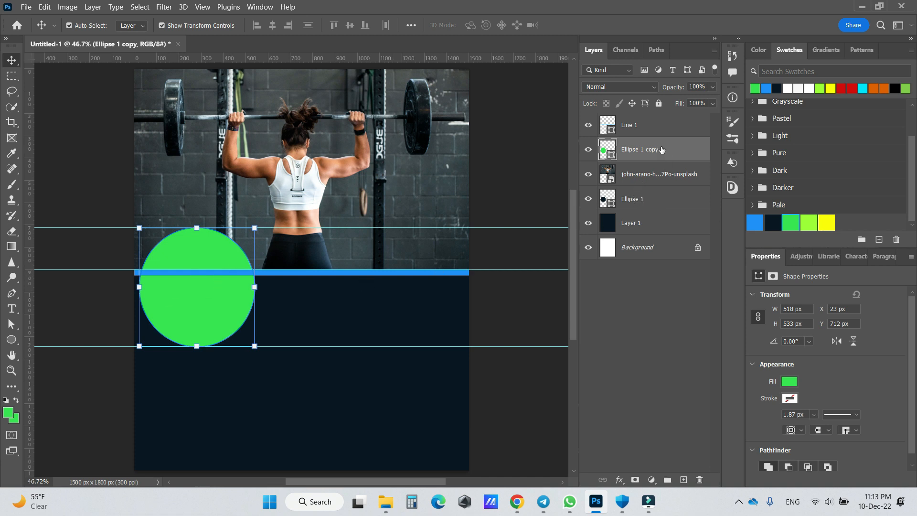
left_click_drag(649, 126, 621, 234)
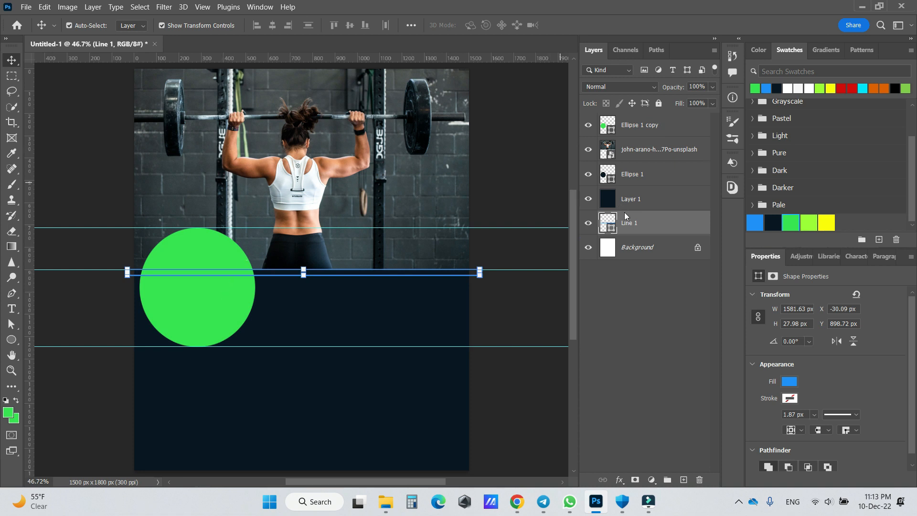
left_click_drag(646, 229, 616, 211)
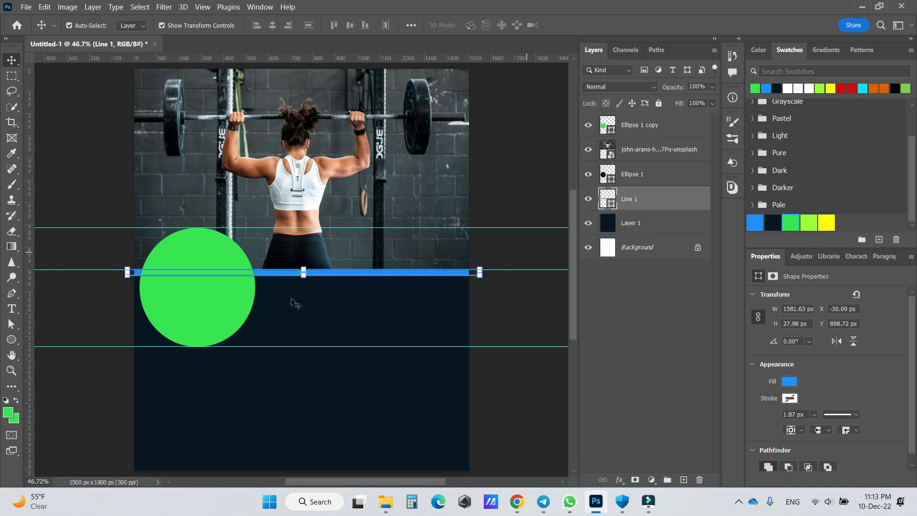
left_click(242, 300)
left_click_drag(257, 227, 249, 238)
left_click(593, 26)
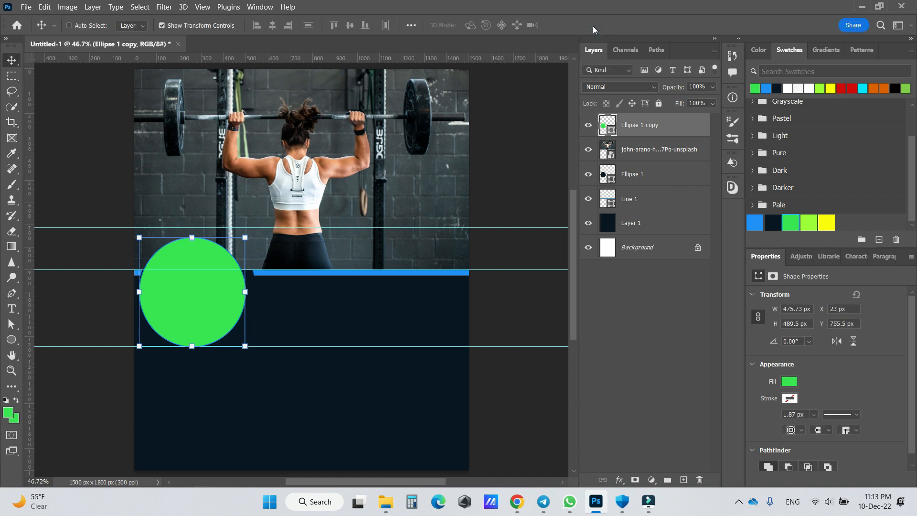
key("ctrl+z")
- Raise the navy ellipse directly above the workout photo and shrink it to about 483 x 497 px, centred within the green ellipse
left_click_drag(642, 177, 651, 149)
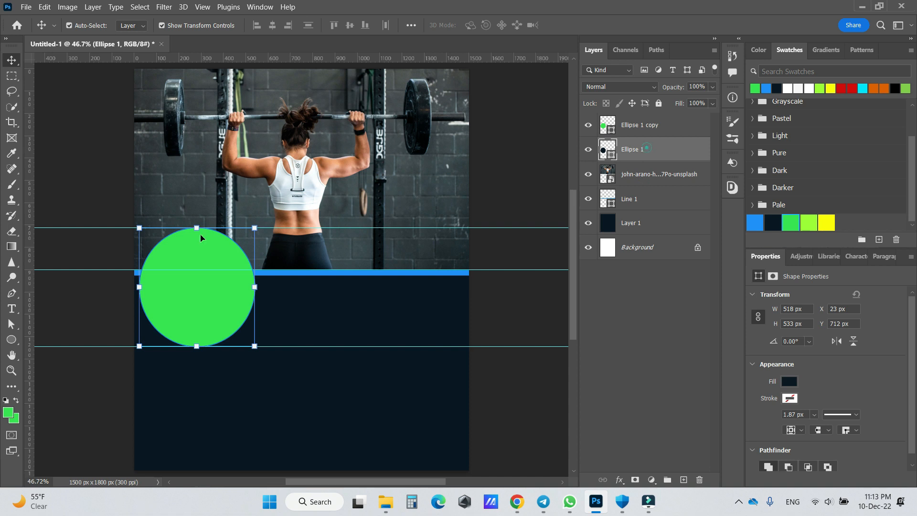
key("ctrl+t")
left_click_drag(254, 227, 246, 241)
left_click_drag(216, 290, 219, 287)
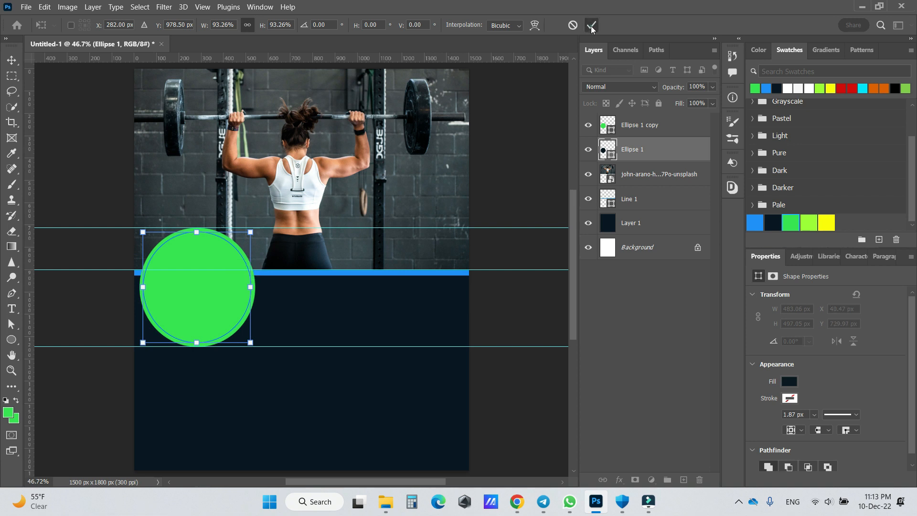
left_click(592, 26)
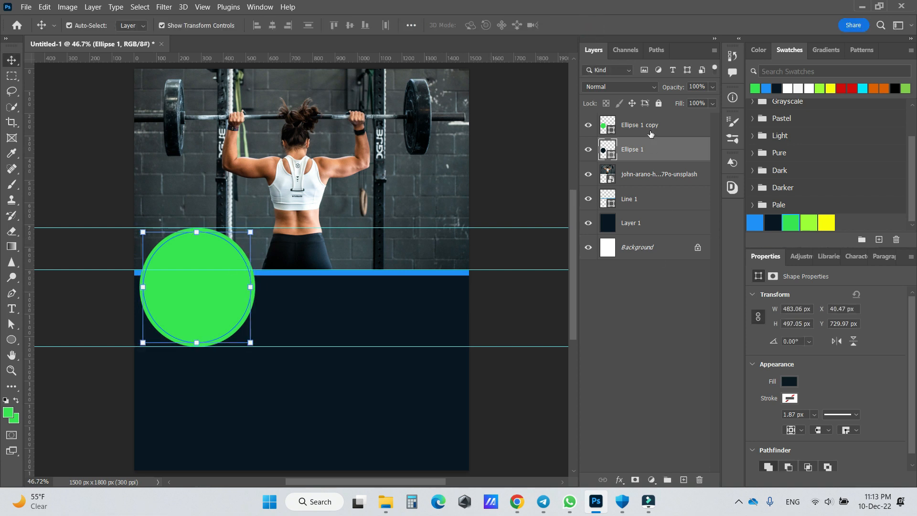
- Recolour the larger ellipse blue and the smaller one lime green, and stack the lime ellipse on top
left_click(650, 128)
left_click(754, 221)
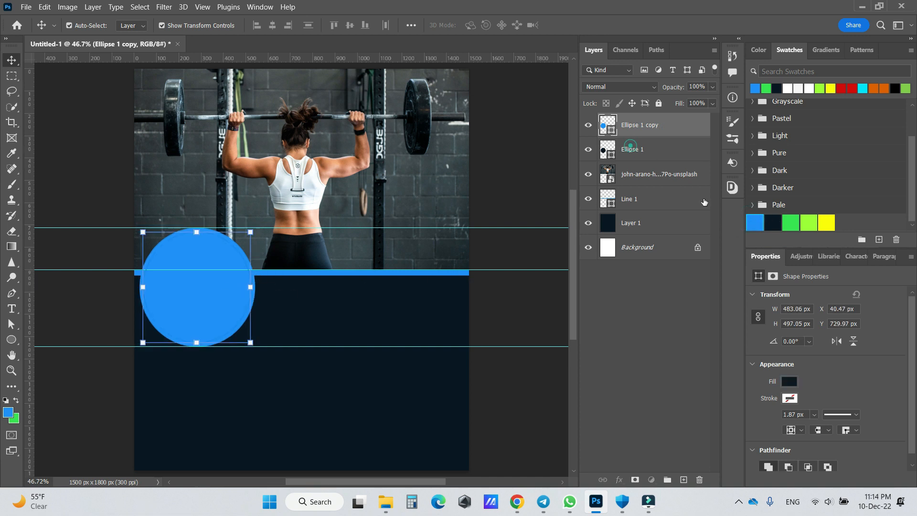
left_click(631, 149)
left_click(788, 227)
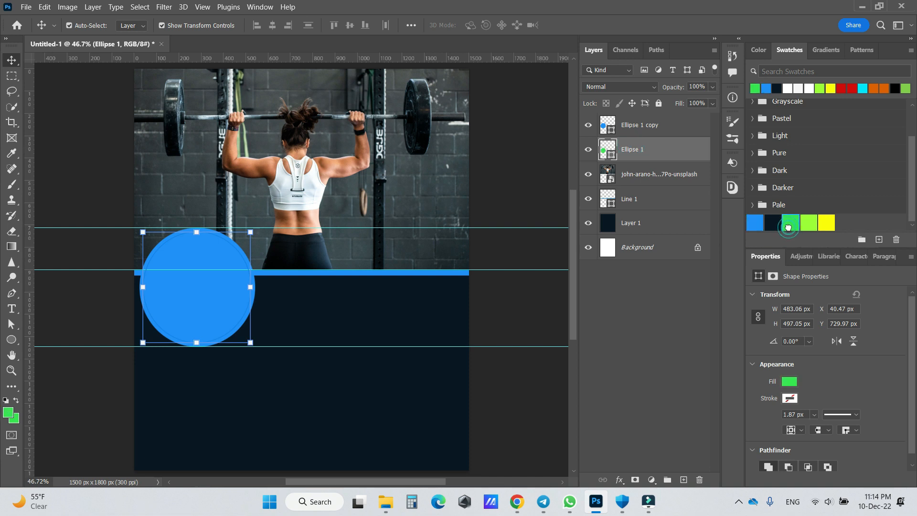
left_click(808, 226)
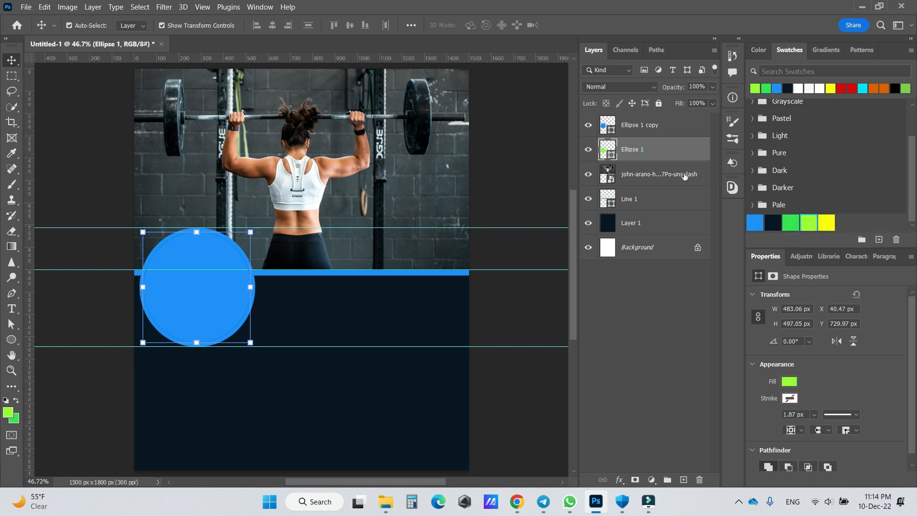
left_click_drag(645, 154, 644, 115)
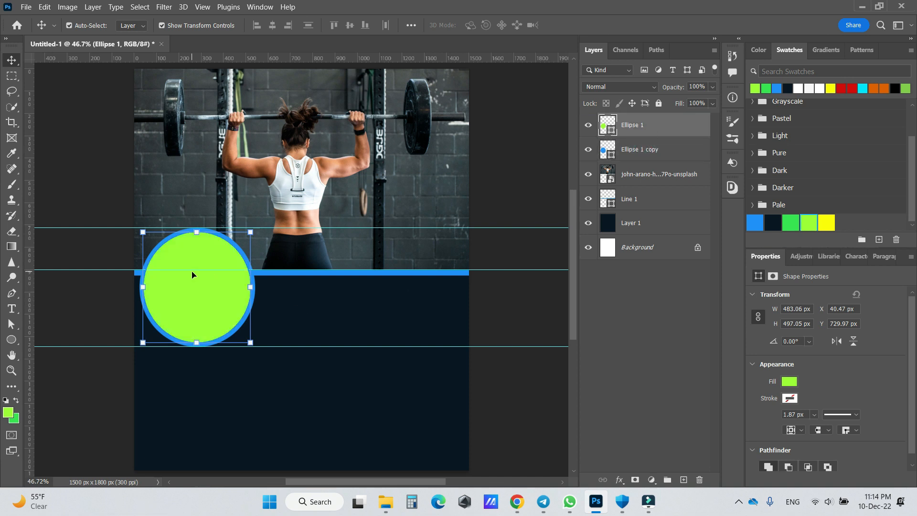
- Duplicate the lime and blue ellipse pair twice along the divider line to form a row of three circles reaching the canvas's right edge
left_click(645, 152)
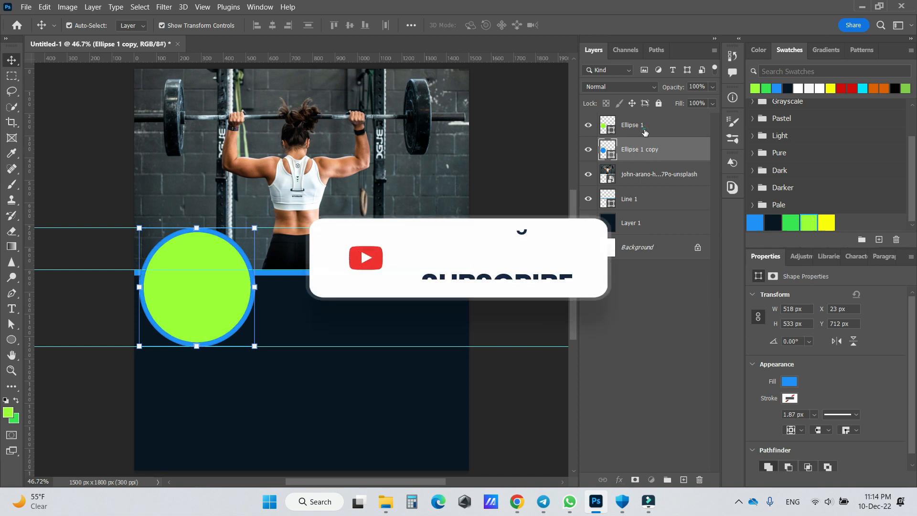
left_click(642, 128, "shift")
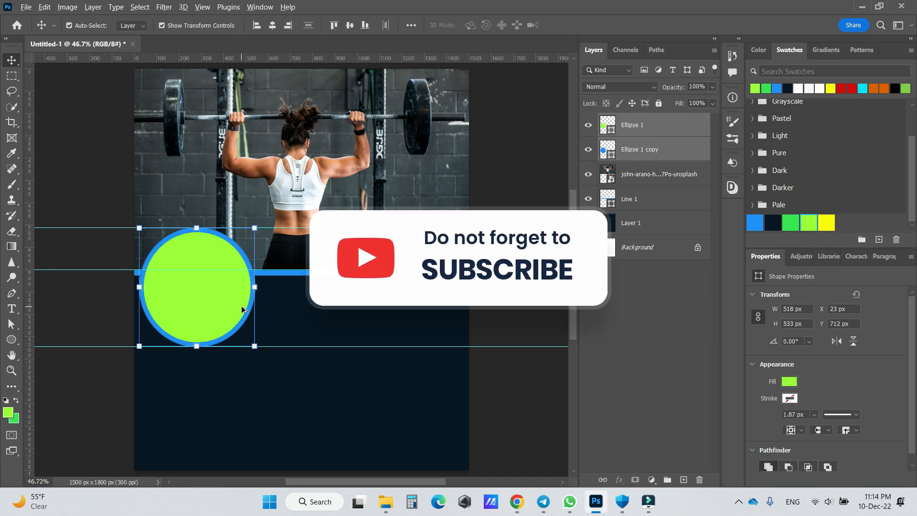
left_click_drag(243, 309, 451, 306)
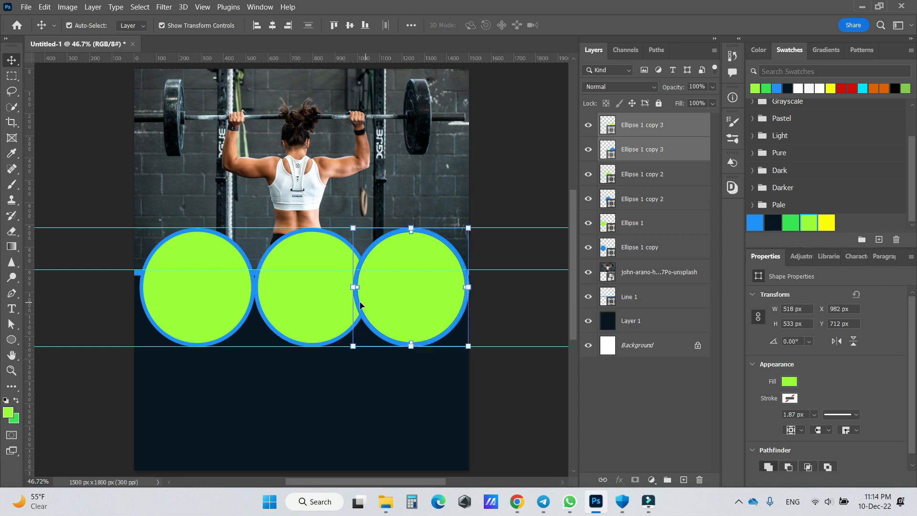
left_click(333, 304)
left_click(661, 155)
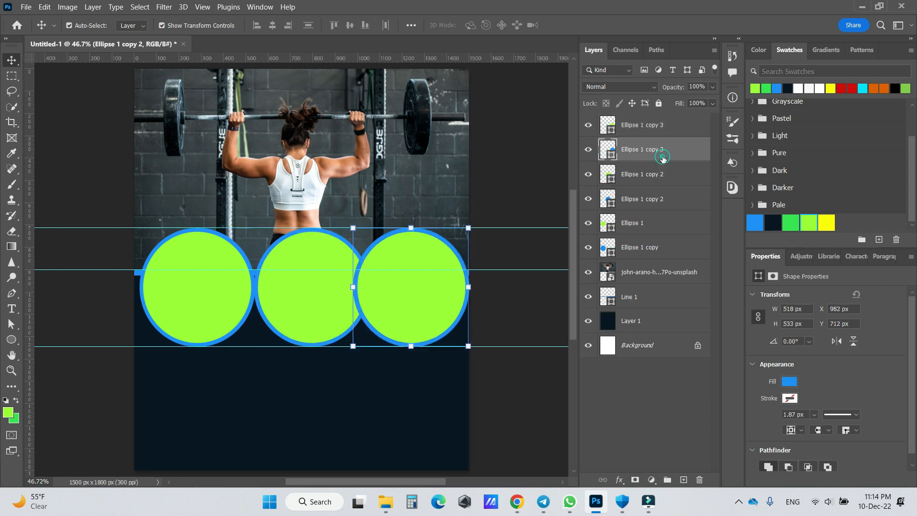
- Embed the photo of women exercising on pink mats from Downloads directly above the first circle's lime ellipse
left_click(204, 277)
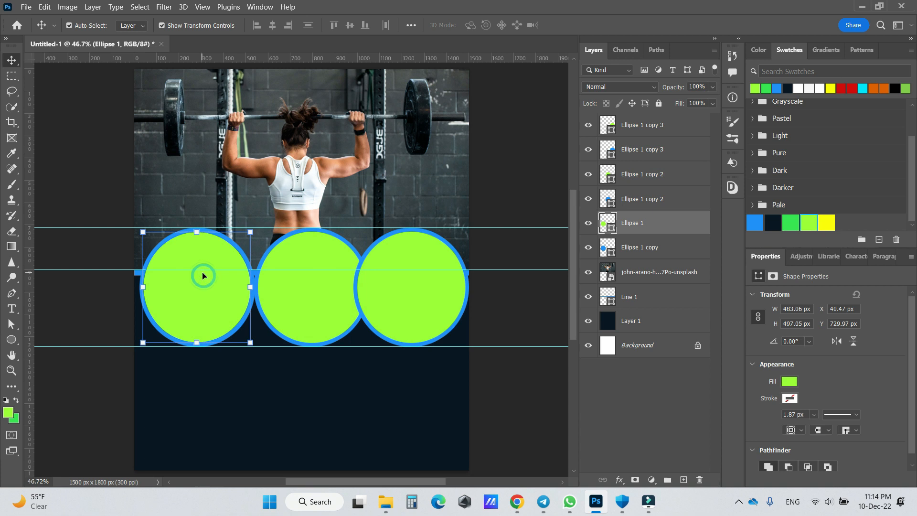
left_click(25, 6)
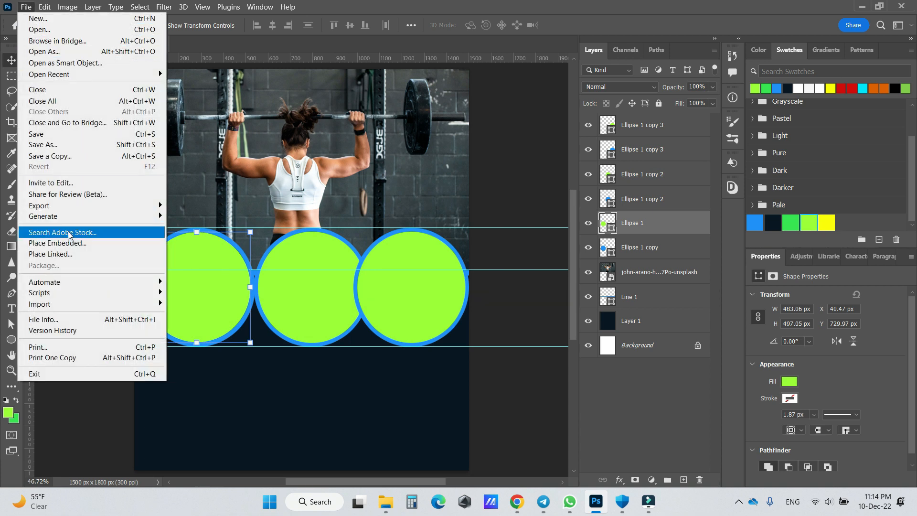
left_click(77, 244)
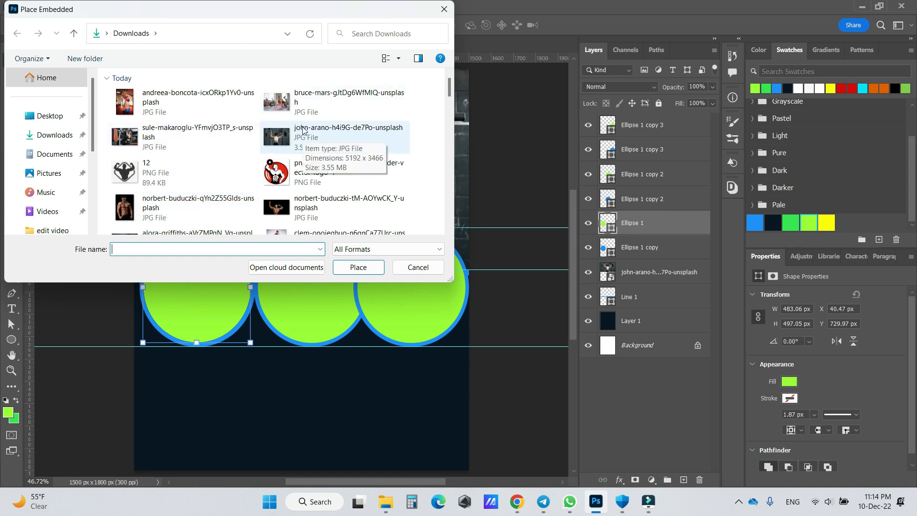
left_click(302, 104)
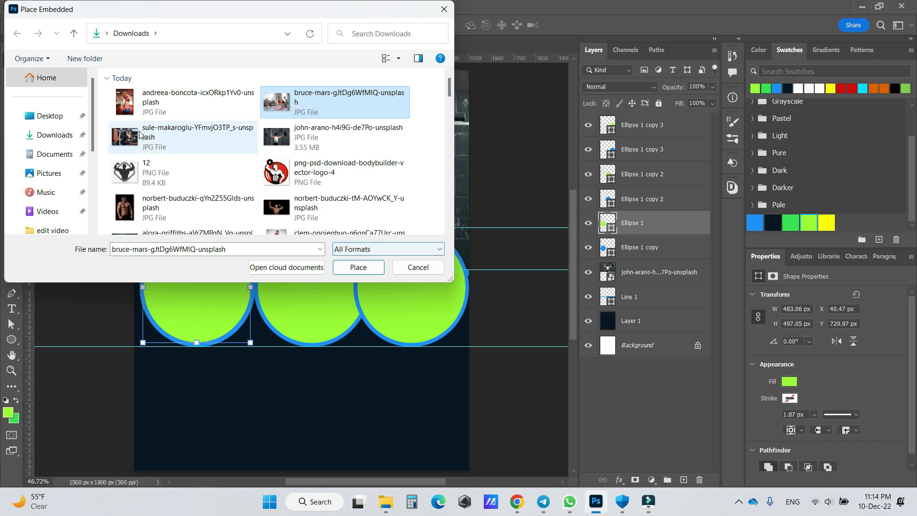
left_click(347, 265)
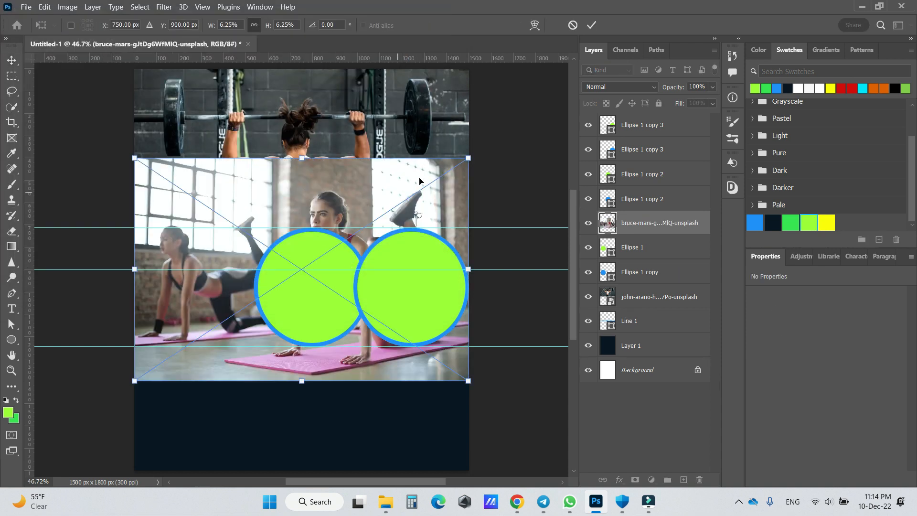
- Scale the pink-mat photo to about 736 x 491 px and position it over the first circle
left_click_drag(471, 159, 230, 252)
left_click_drag(210, 320, 211, 259)
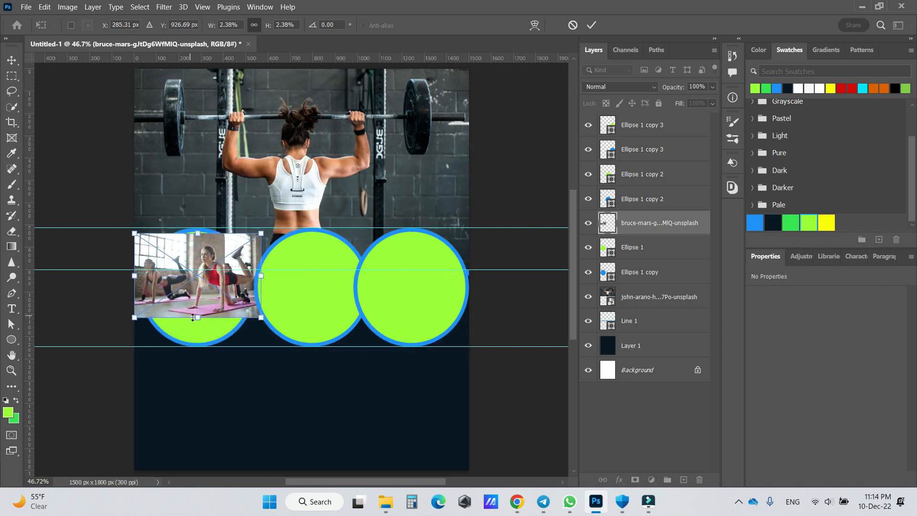
left_click_drag(197, 323, 198, 342)
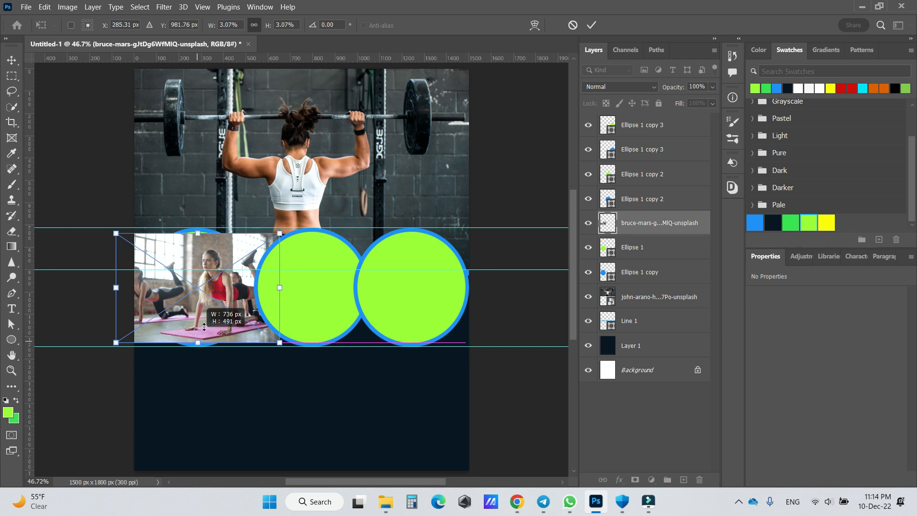
left_click(591, 27)
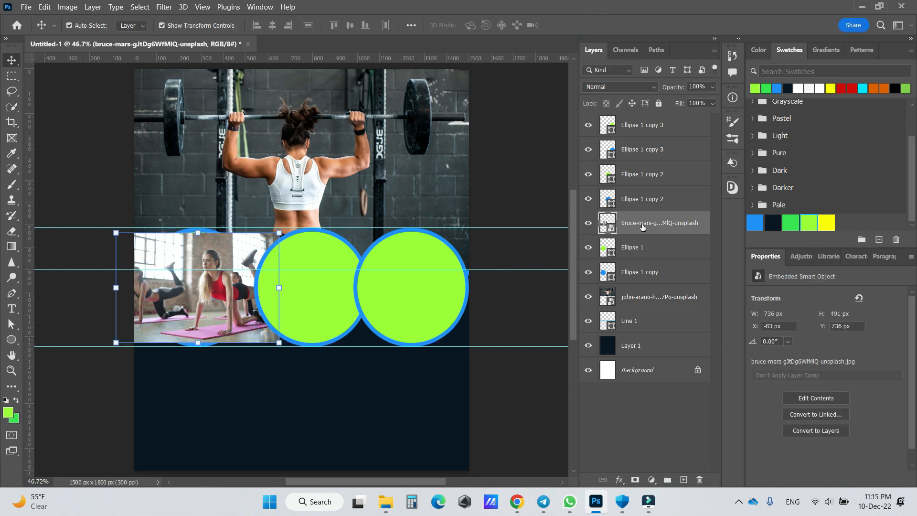
- Clip the pink-mat photo to the first lime ellipse, shift it left to centre the woman in red and scale it to about 3.22%
right_click(643, 227)
left_click(672, 294)
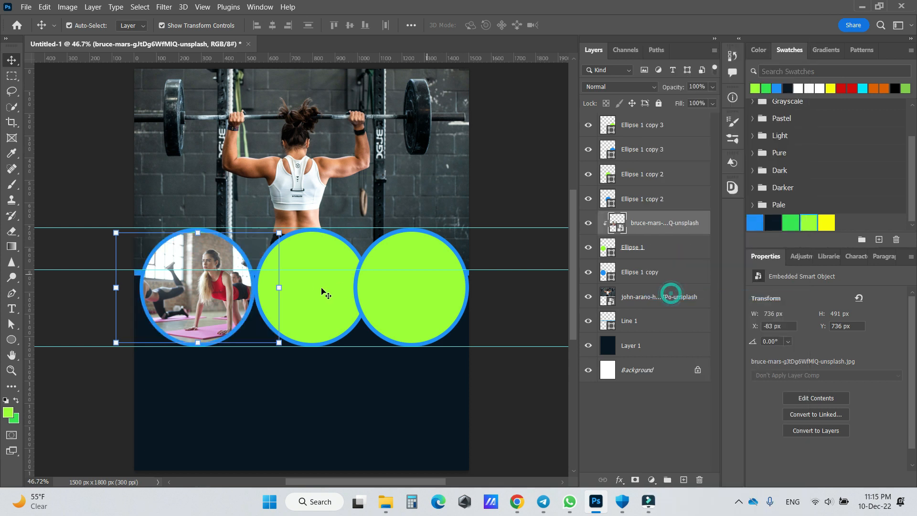
left_click_drag(222, 305, 194, 305)
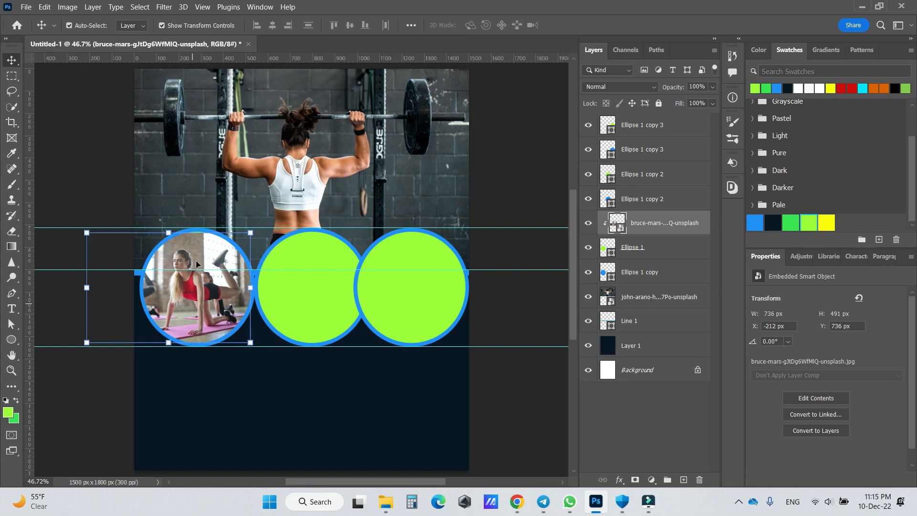
left_click_drag(173, 233, 169, 228)
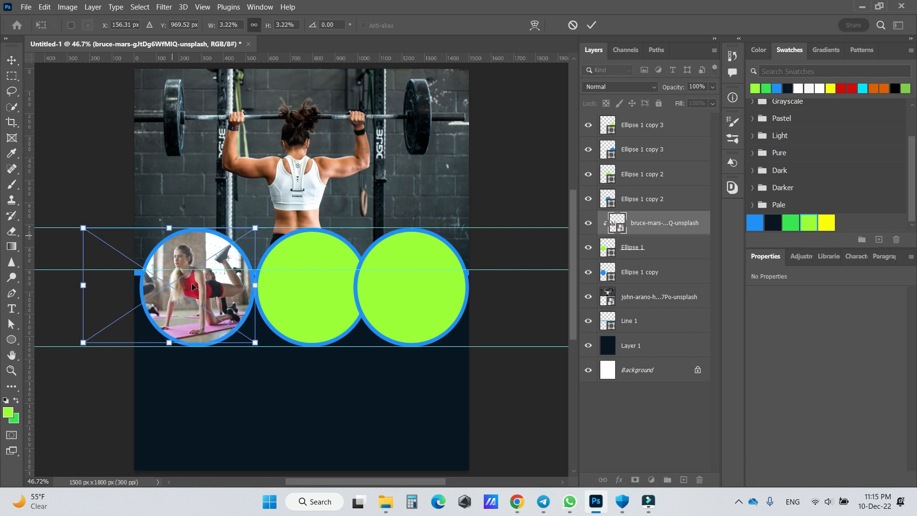
left_click_drag(216, 301, 214, 301)
left_click(587, 24)
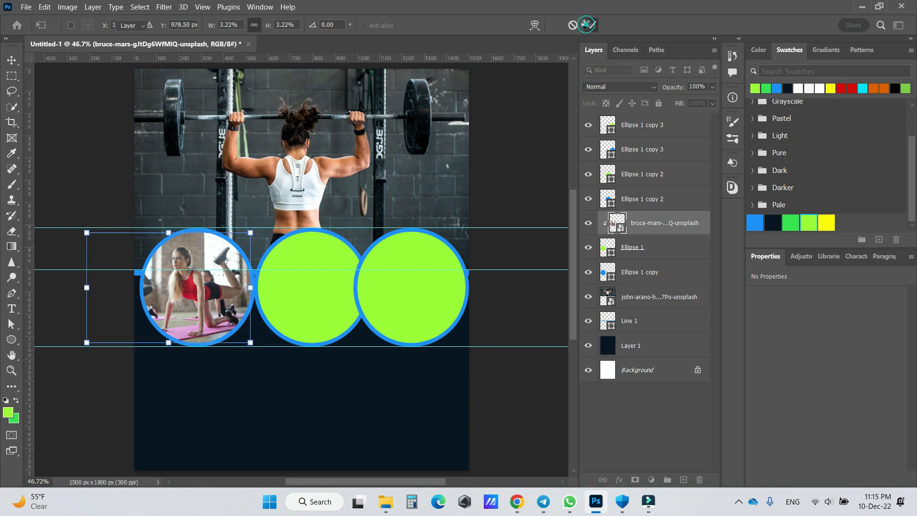
- Embed the photo of the woman on a blue balance ball directly above the middle circle's lime ellipse
left_click(318, 287)
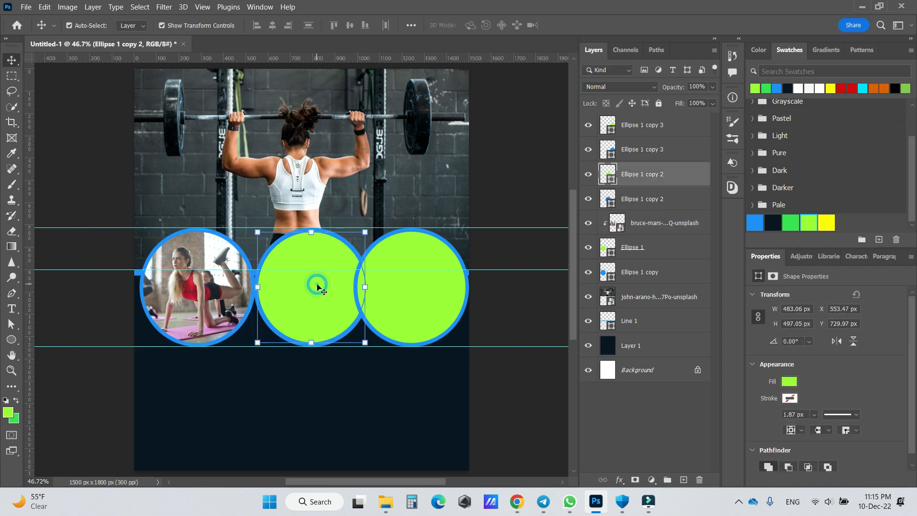
left_click(25, 7)
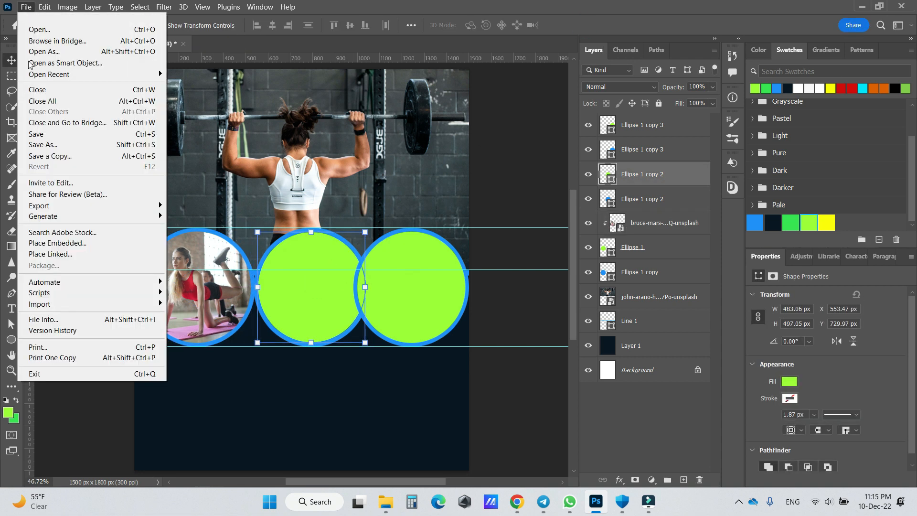
left_click(57, 244)
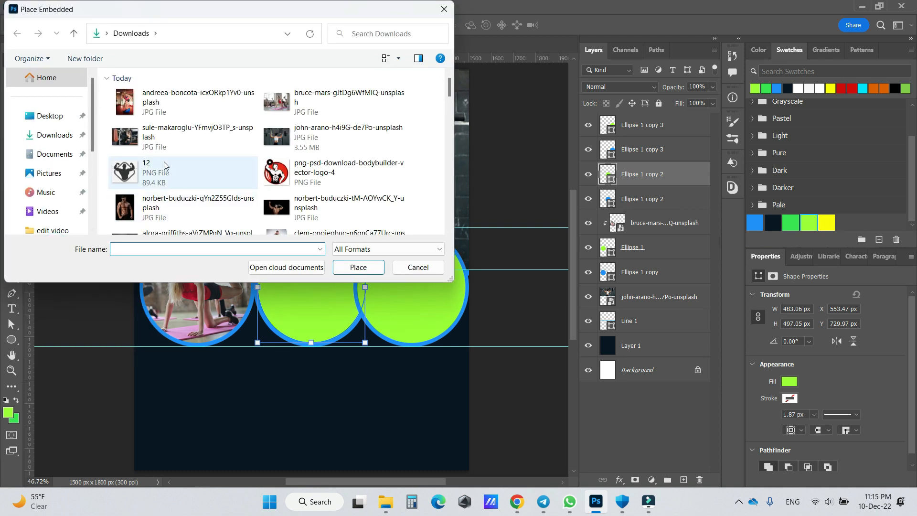
left_click(144, 141)
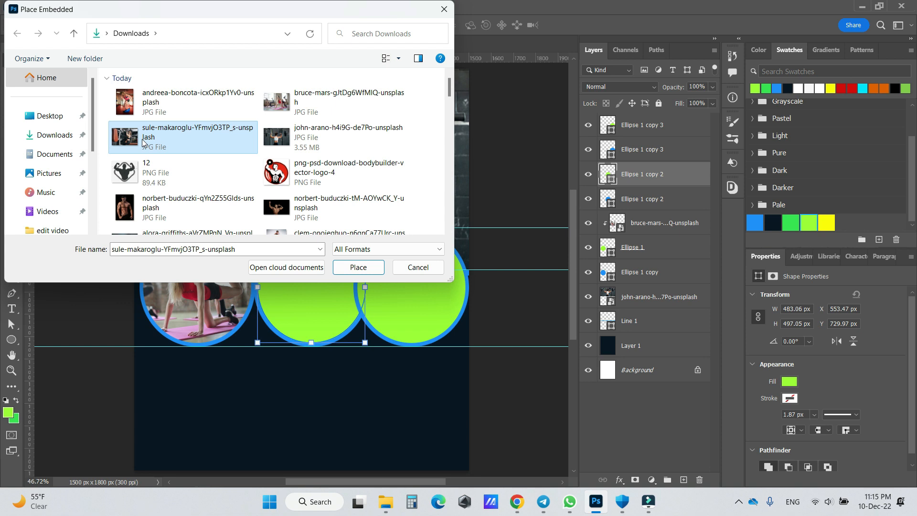
left_click(176, 98)
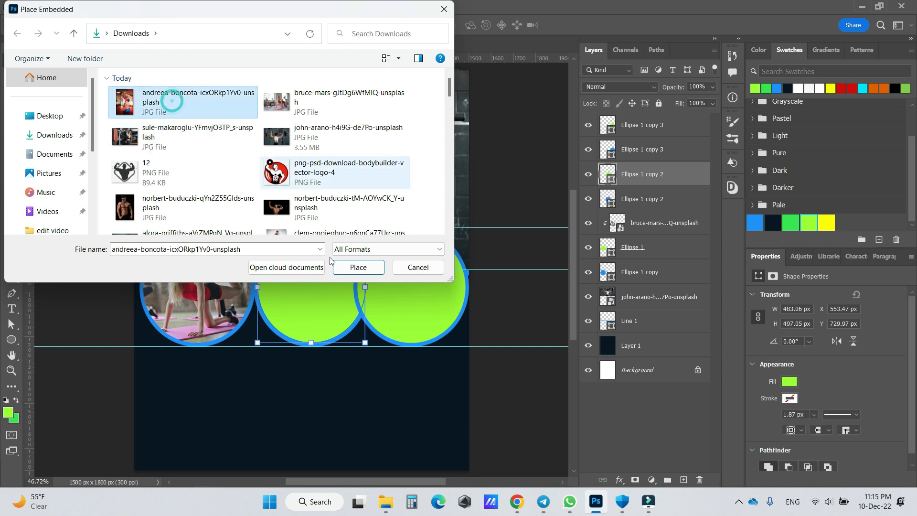
left_click(357, 267)
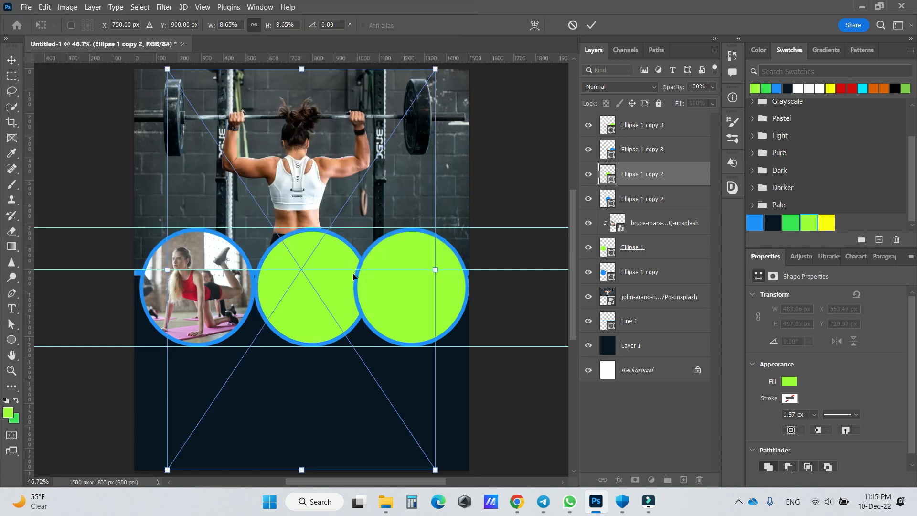
- Scale the balance-ball photo to about 3.83% and position it over the middle circle
left_click_drag(437, 69, 296, 277)
left_click_drag(259, 369, 331, 283)
left_click_drag(369, 190, 358, 206)
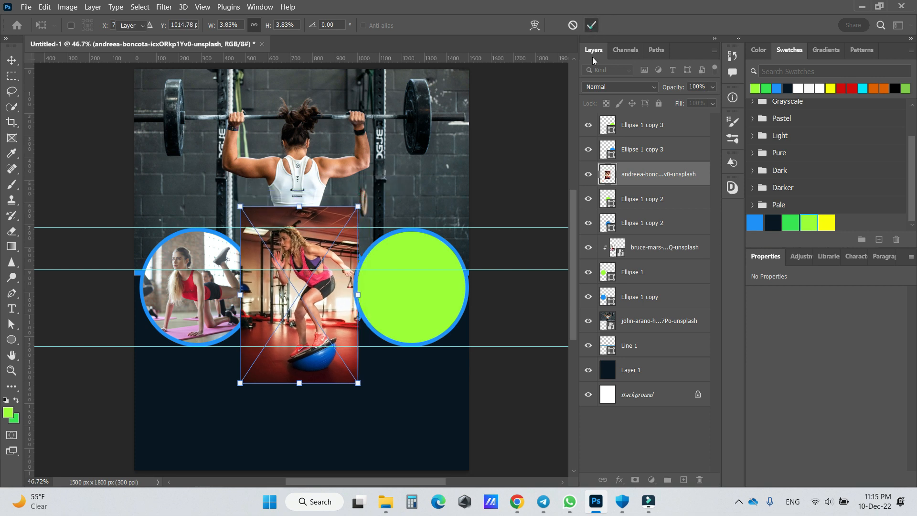
left_click(591, 25)
- Clip the balance-ball photo to the middle lime ellipse, centre the woman inside the circle and scale it to about 3.48%
right_click(638, 178)
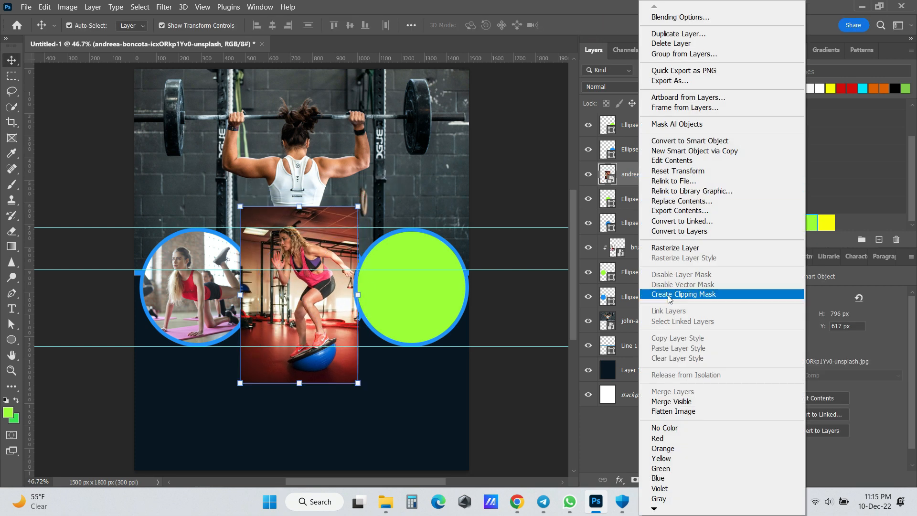
left_click(669, 295)
left_click_drag(311, 301, 317, 315)
left_click_drag(248, 401, 258, 363)
left_click_drag(306, 321, 297, 321)
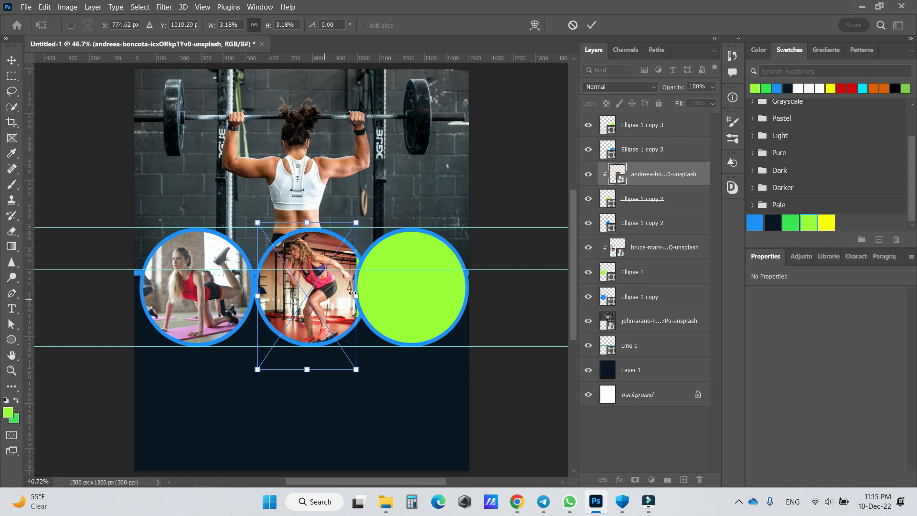
left_click_drag(355, 296, 365, 296)
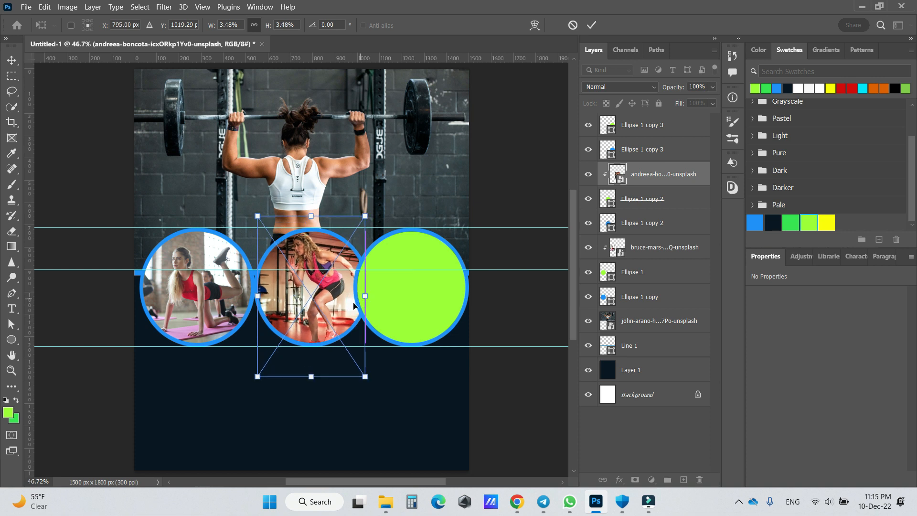
left_click(591, 24)
- Embed the photo of the tattooed woman with a barbell directly above the third circle's lime ellipse
left_click(426, 292)
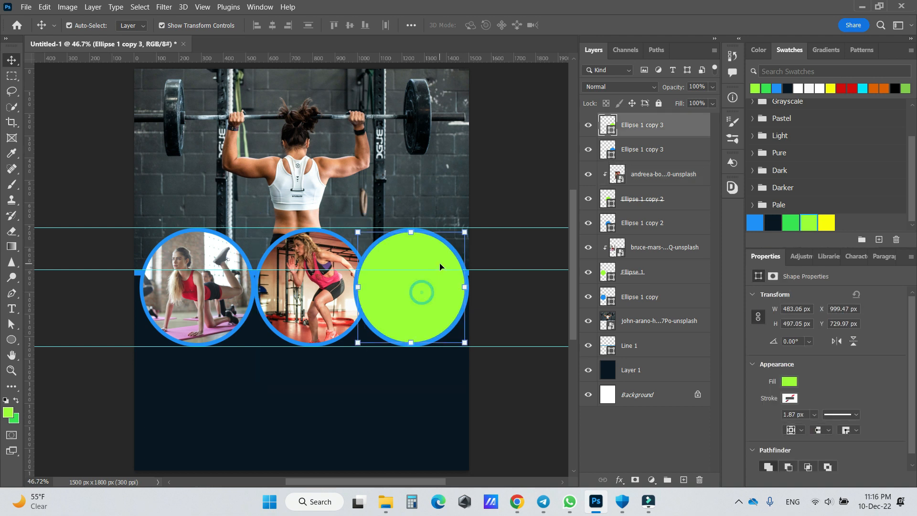
left_click(25, 8)
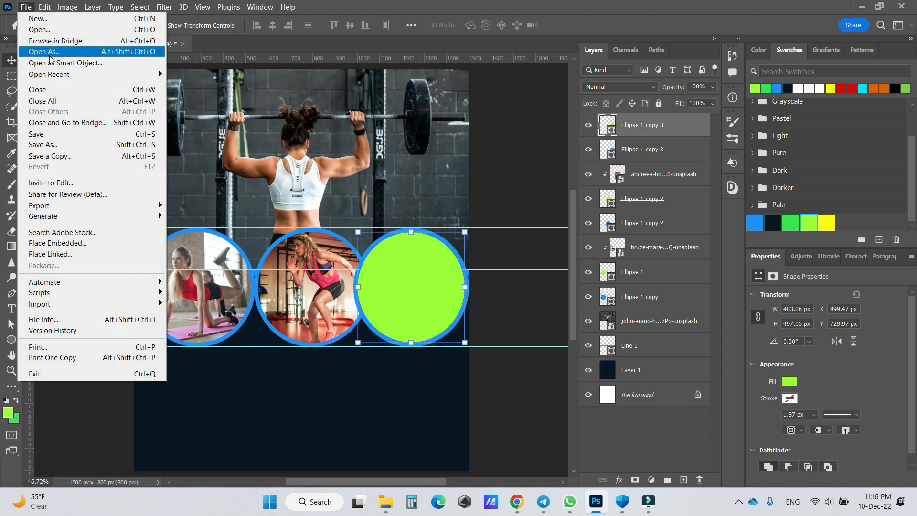
left_click(68, 243)
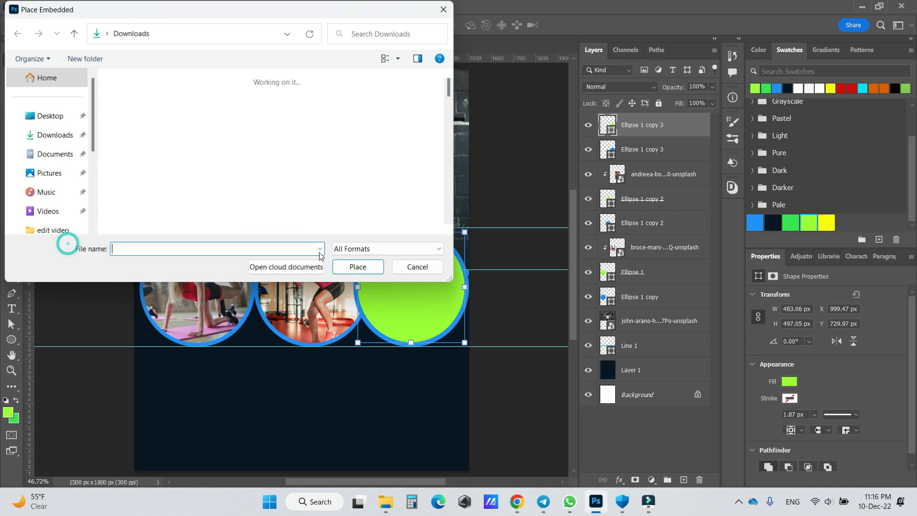
left_click(205, 216)
scroll(200, 215, "down", 2)
left_click(158, 178)
left_click(361, 267)
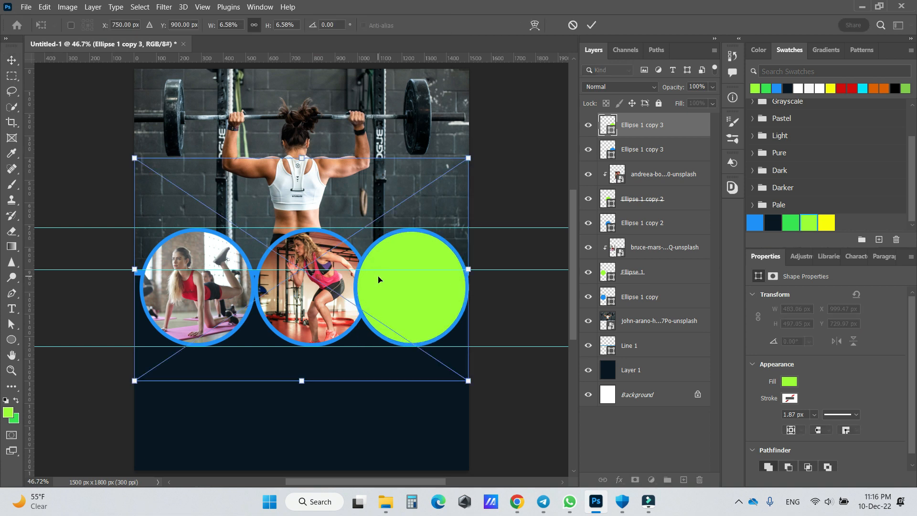
- Scale the tattooed-woman photo to about 757 x 504 px and position it over the third circle
left_click_drag(134, 164, 330, 201)
left_click_drag(406, 367, 407, 325)
left_click(592, 25)
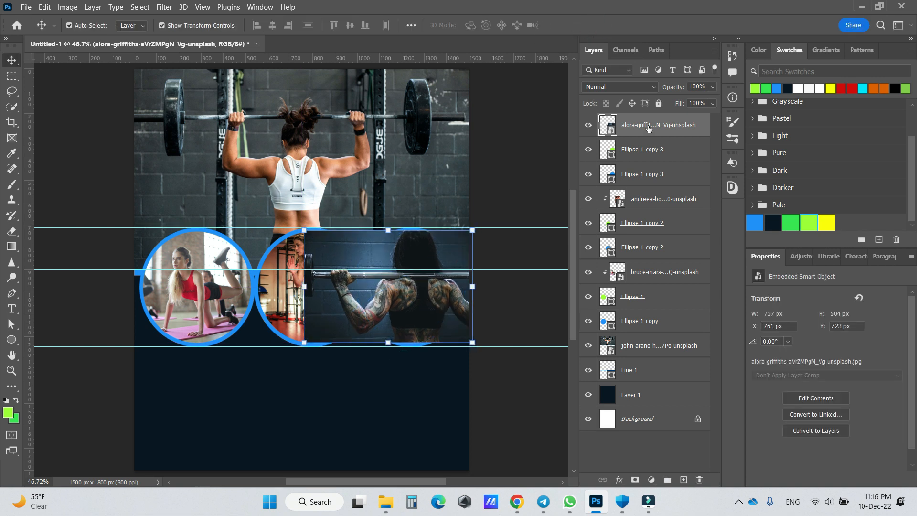
- Clip the tattooed-woman photo to the third lime ellipse and fine-tune its size and position inside the circle
right_click(649, 129)
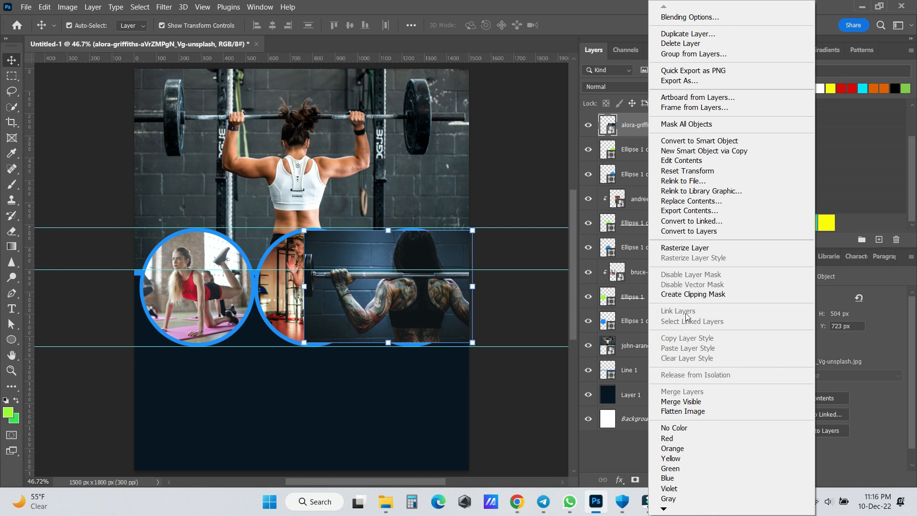
left_click(691, 294)
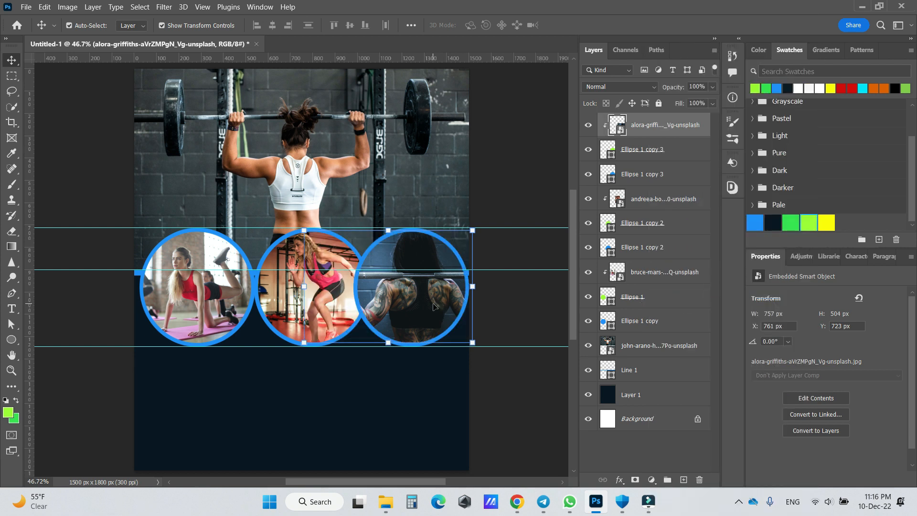
left_click_drag(306, 347, 303, 348)
left_click_drag(397, 313, 395, 315)
left_click(593, 25)
left_click(415, 406)
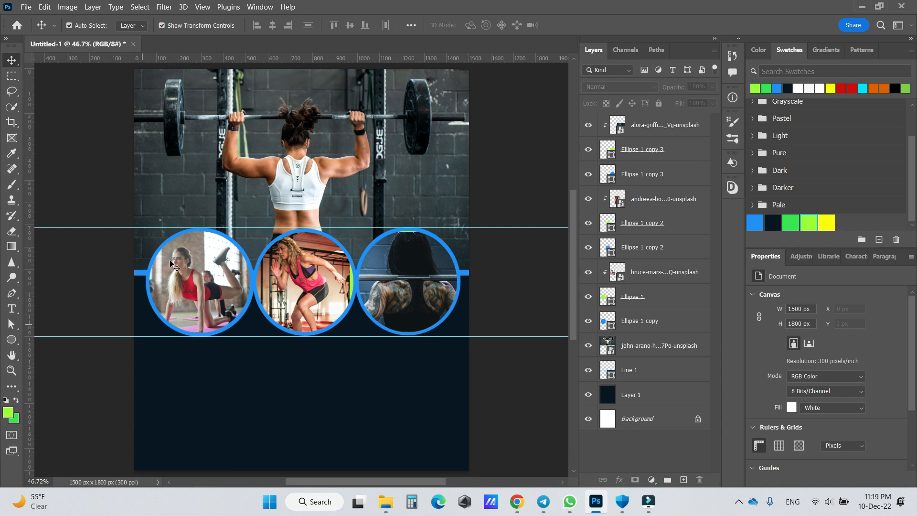
- Add the heading "Get Back In Shapes" in 13 pt Arya Bold on the navy area below the first circle
left_click(12, 308)
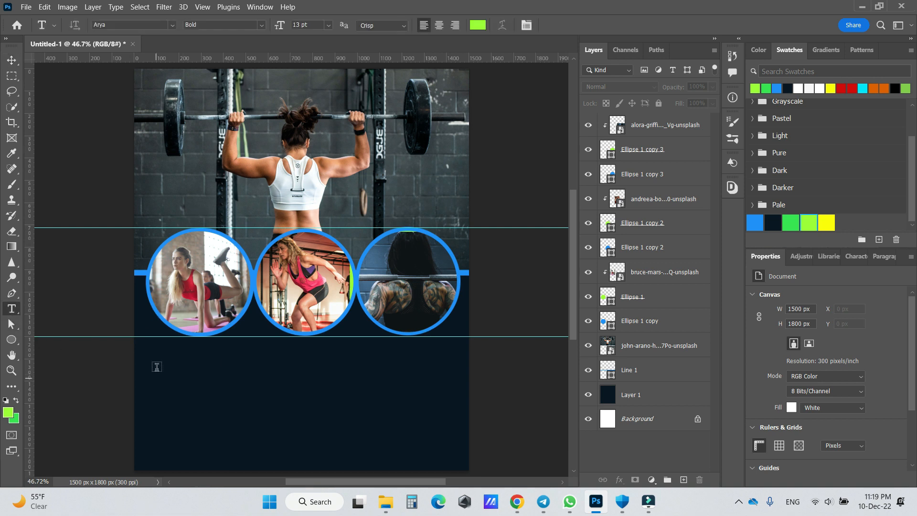
left_click(156, 358)
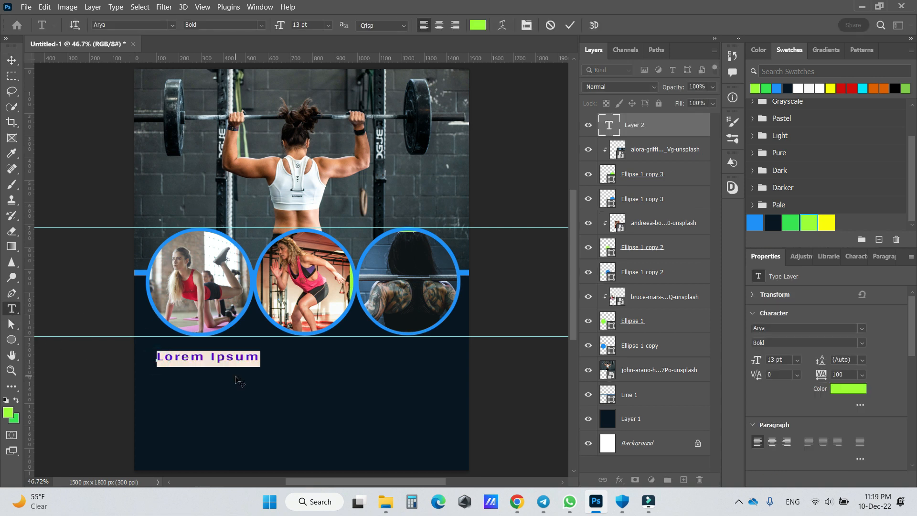
type("G")
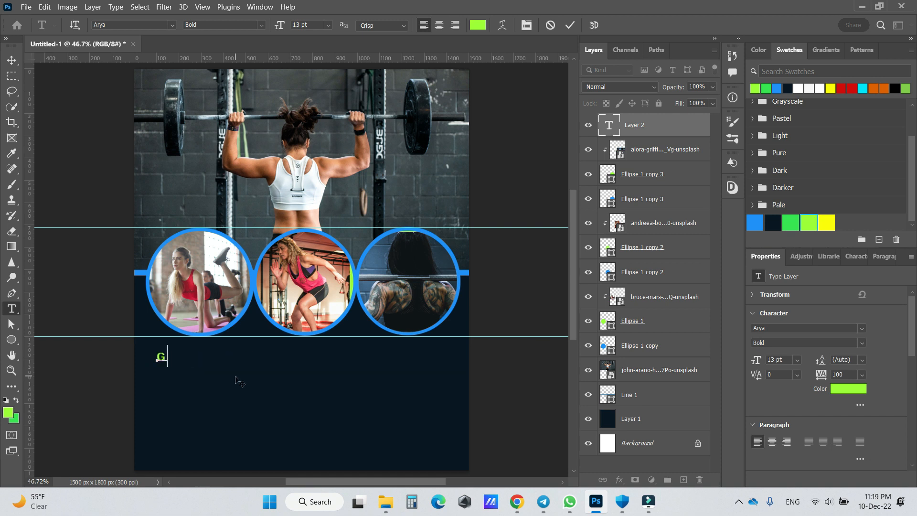
type("et Back In Shapes")
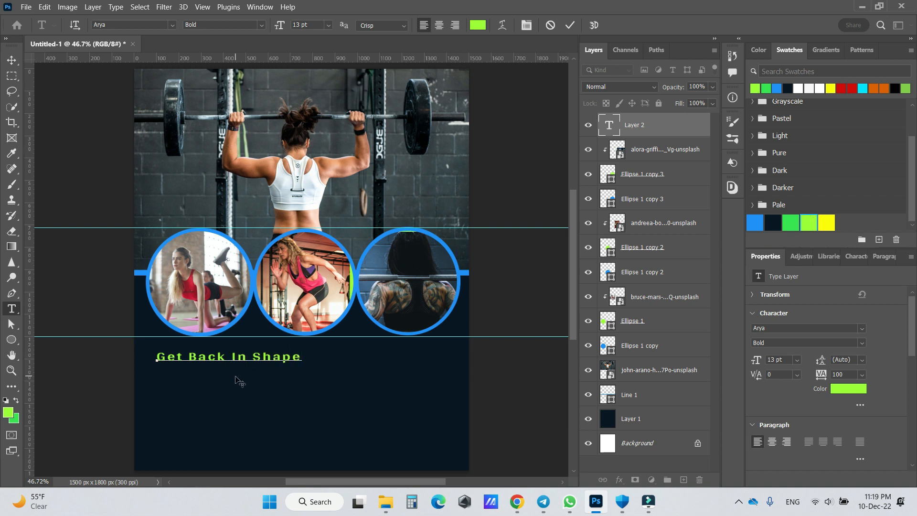
- Place a vertical guide at the first circle's left edge and align the heading's left side to it
left_click(12, 60)
left_click_drag(30, 285, 145, 292)
left_click_drag(192, 359, 182, 355)
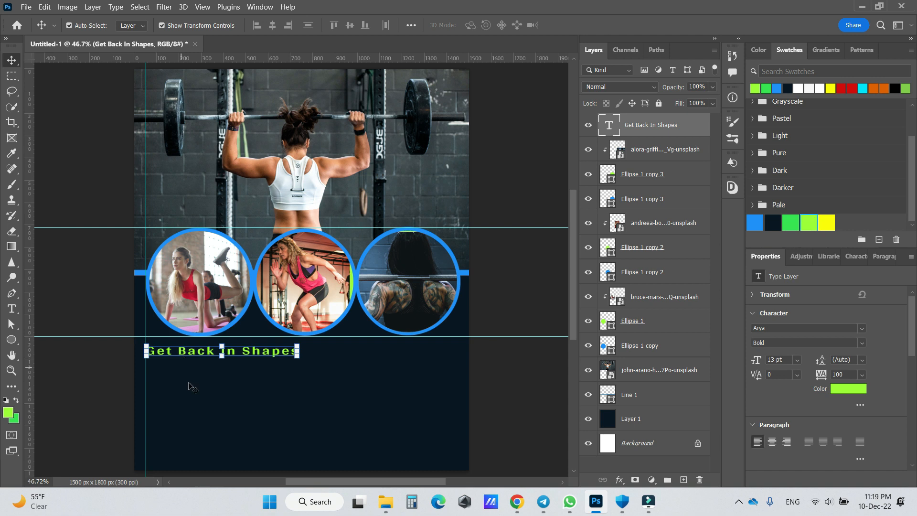
- Change the heading's text colour to the darker green of the saved palette swatches
left_click(849, 389)
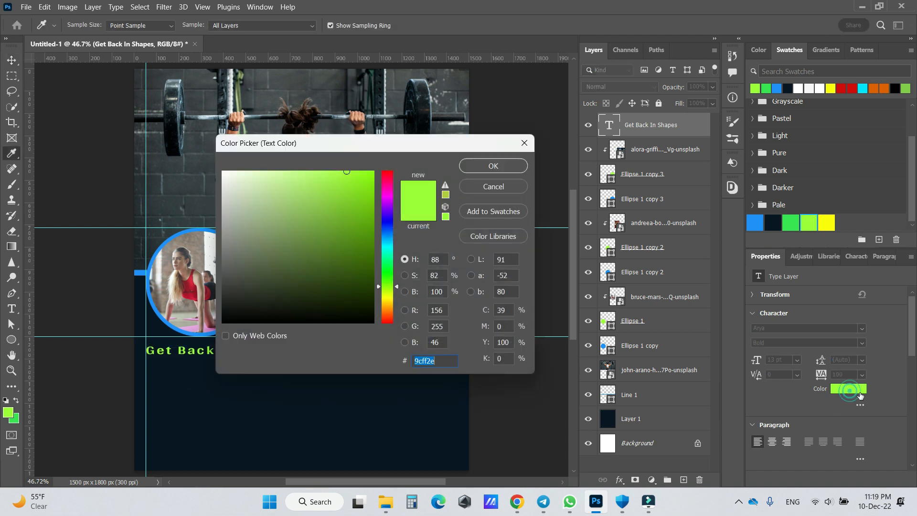
left_click(791, 223)
left_click(519, 171)
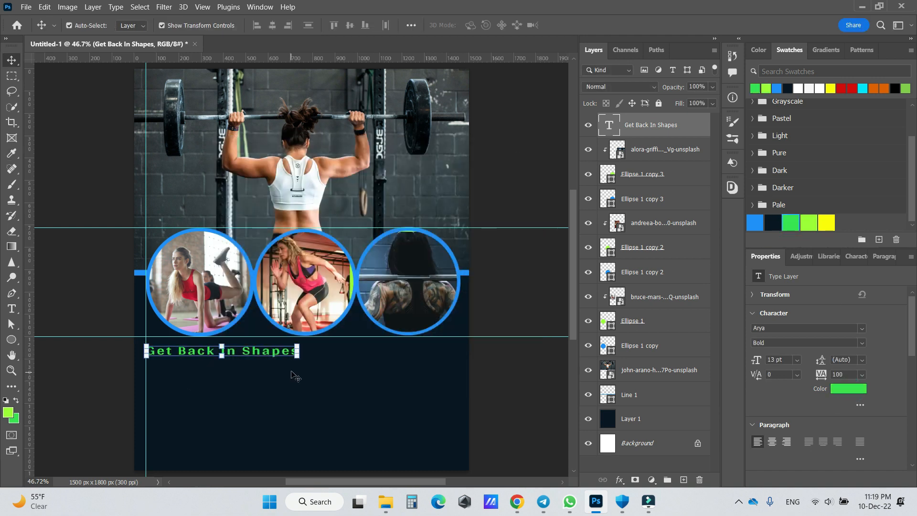
- Draw a placeholder paragraph text box under the heading, about as wide as the heading
left_click(198, 396)
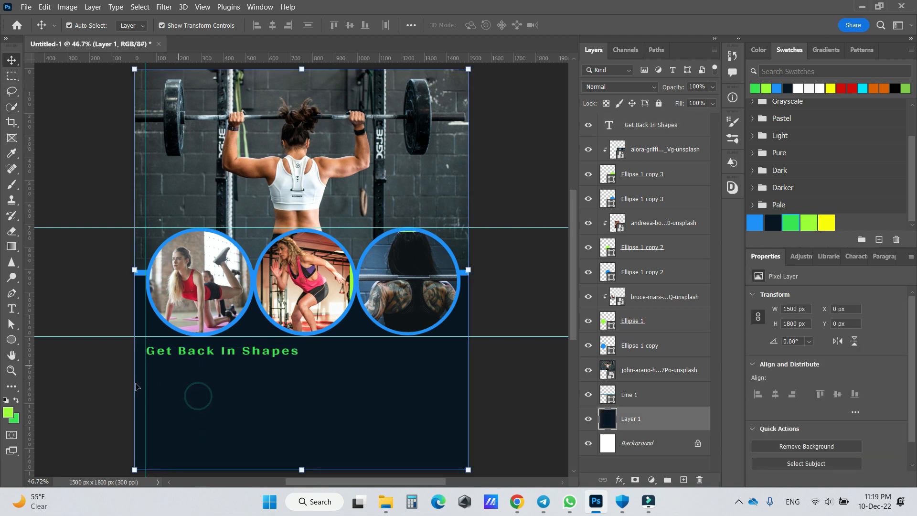
left_click(12, 309)
left_click_drag(152, 368, 304, 430)
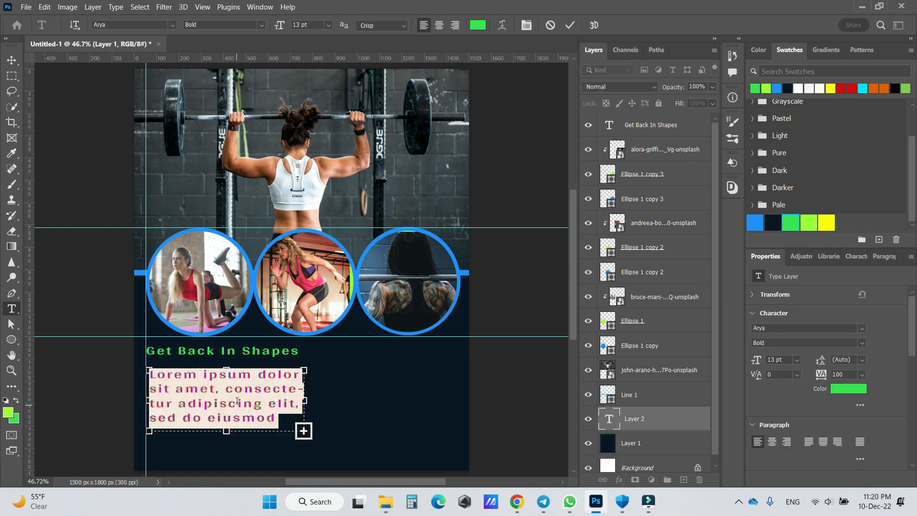
- Set the placeholder paragraph's font to Times New Roman and its size to 6 pt
left_click(172, 26)
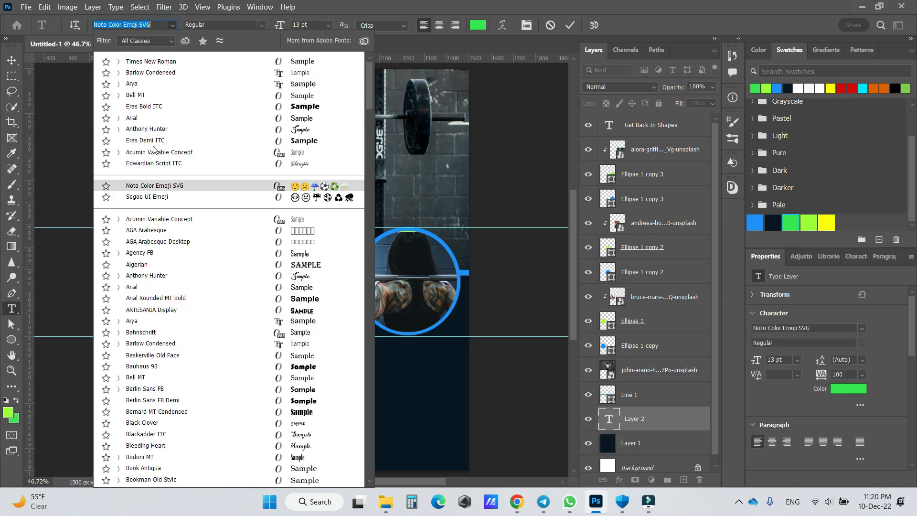
left_click(148, 66)
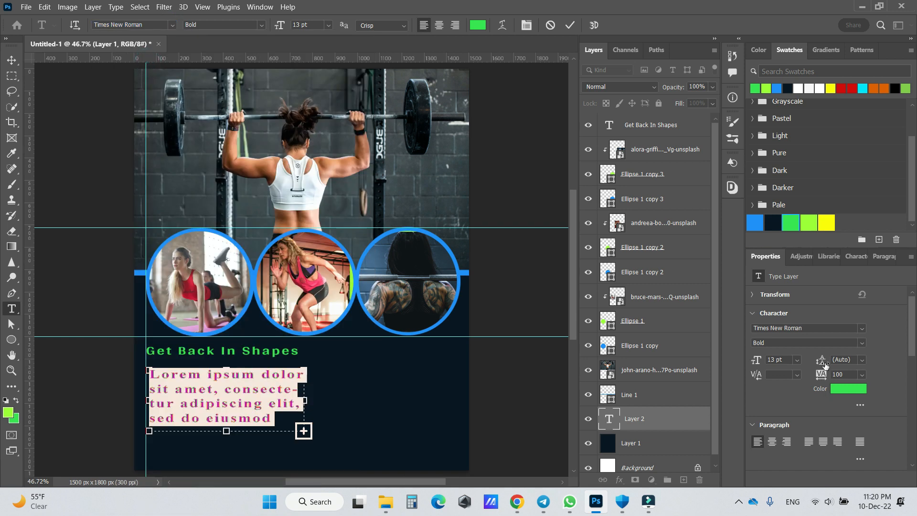
left_click(328, 25)
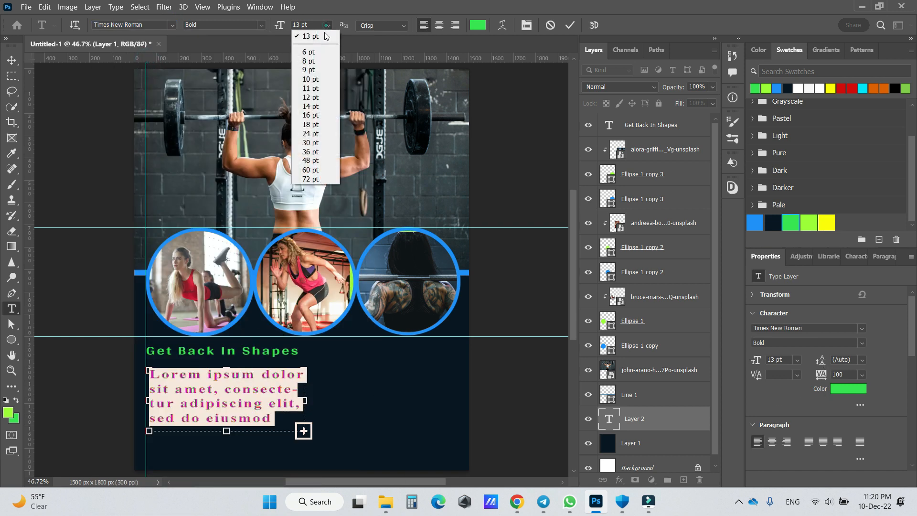
left_click(306, 72)
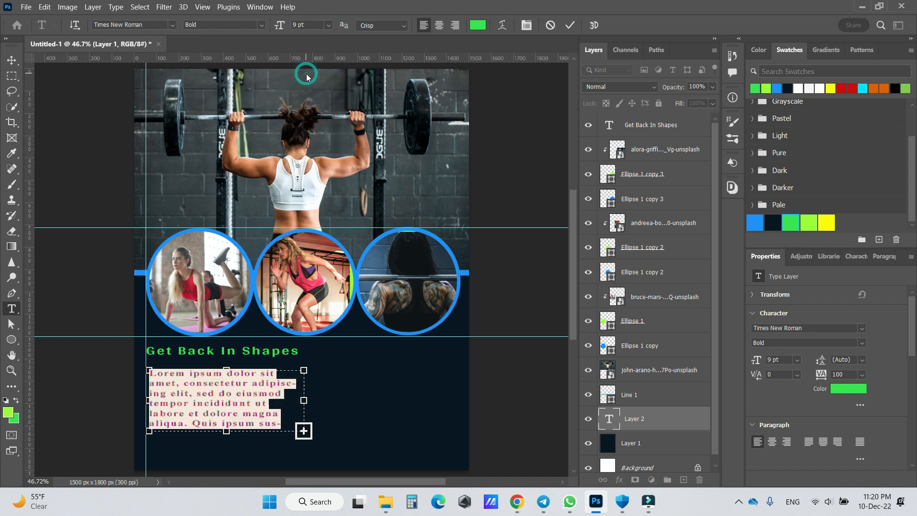
left_click(328, 24)
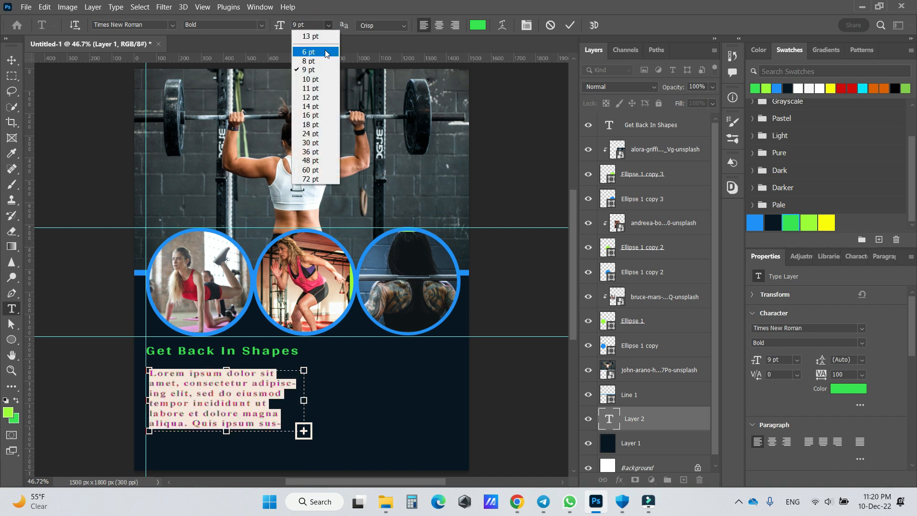
left_click(314, 49)
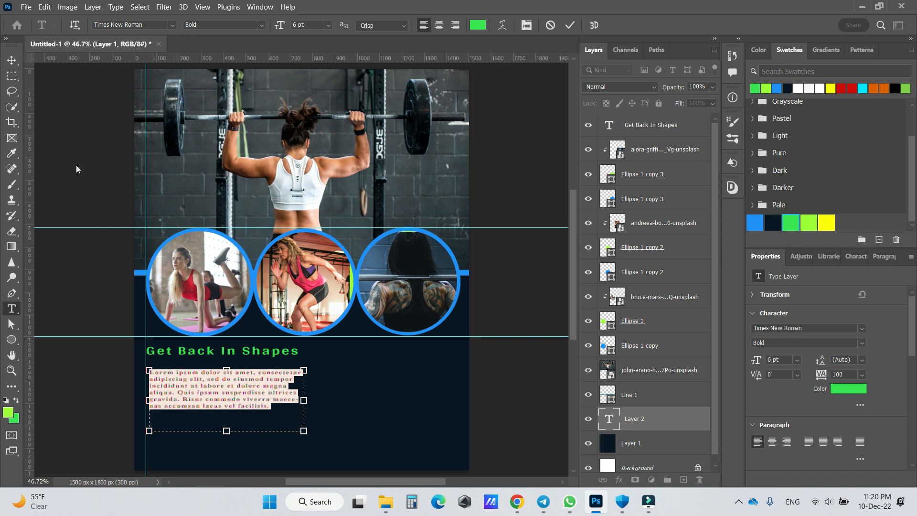
- Move the placeholder paragraph close beneath the heading, in line with the vertical guide, and change its text colour to white
left_click(10, 62)
left_click_drag(201, 368, 194, 377)
double_click(234, 387)
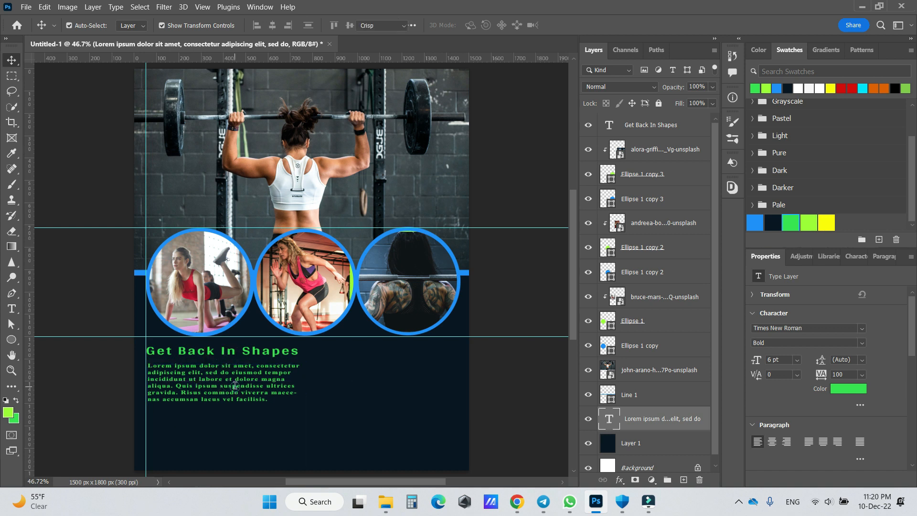
left_click(849, 389)
left_click(301, 201)
left_click(499, 166)
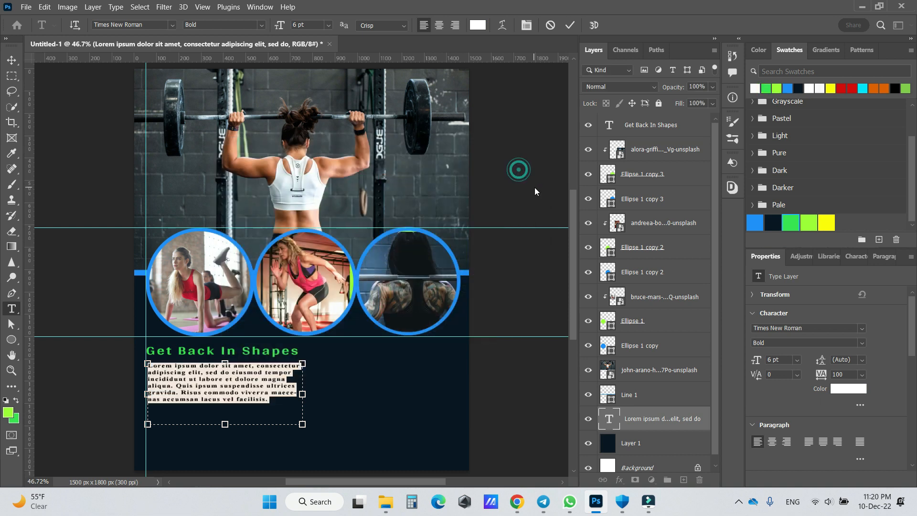
left_click(12, 60)
left_click(363, 388)
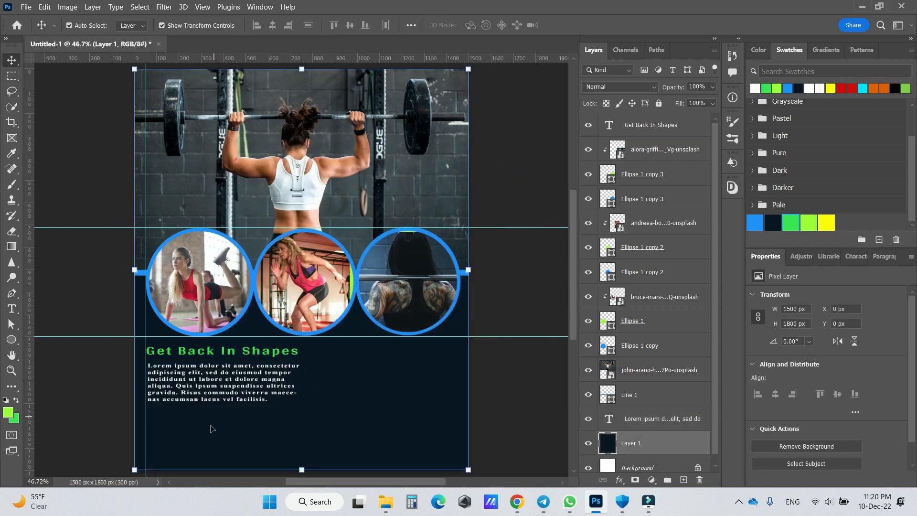
- Duplicate the green heading below the paragraph and change the copy's text to "What We Offer"
left_click(261, 354)
left_click_drag(260, 354, 260, 427)
double_click(260, 424)
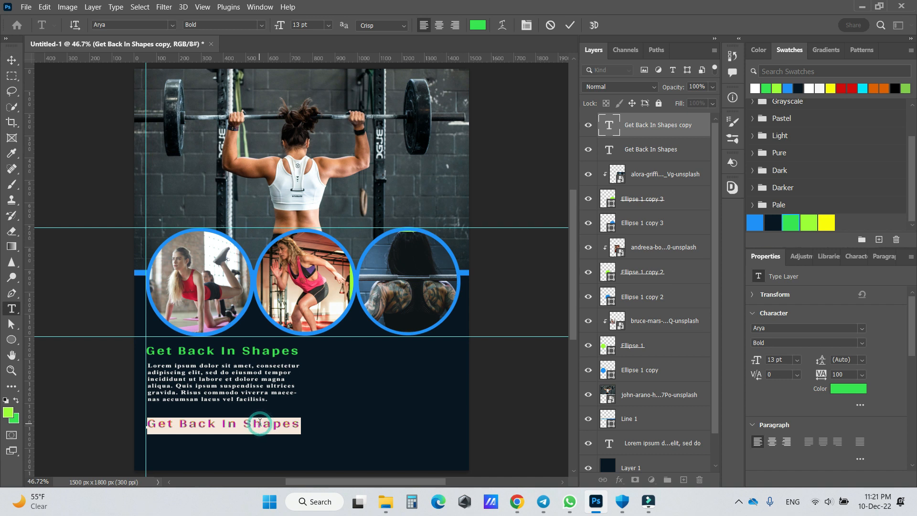
type("What ")
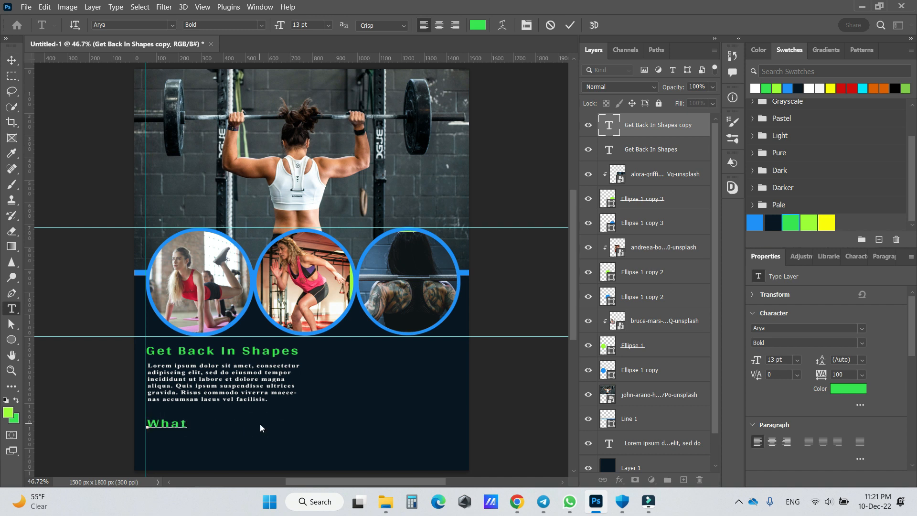
type("E")
key("BackSpace")
key("BackSpace")
key("BackSpace")
type("We Offer")
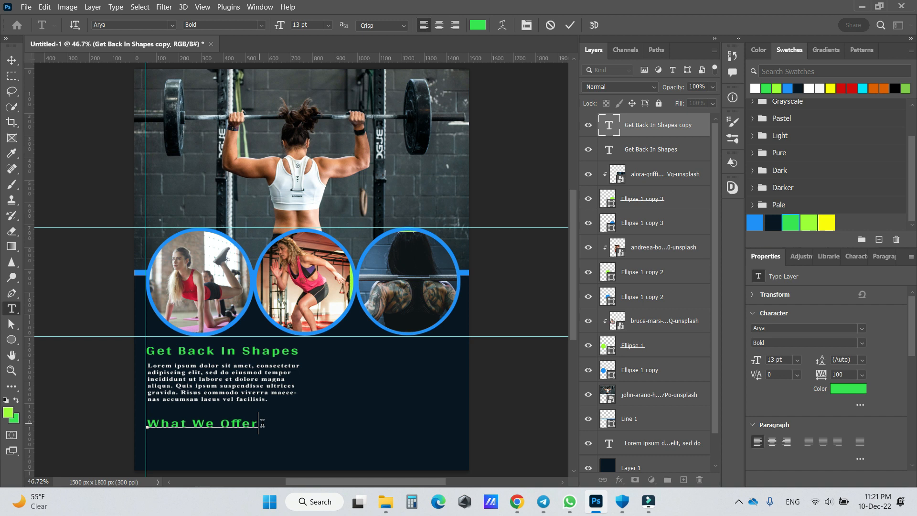
- Nudge the "What We Offer" heading upward, closer to the paragraph
left_click(11, 61)
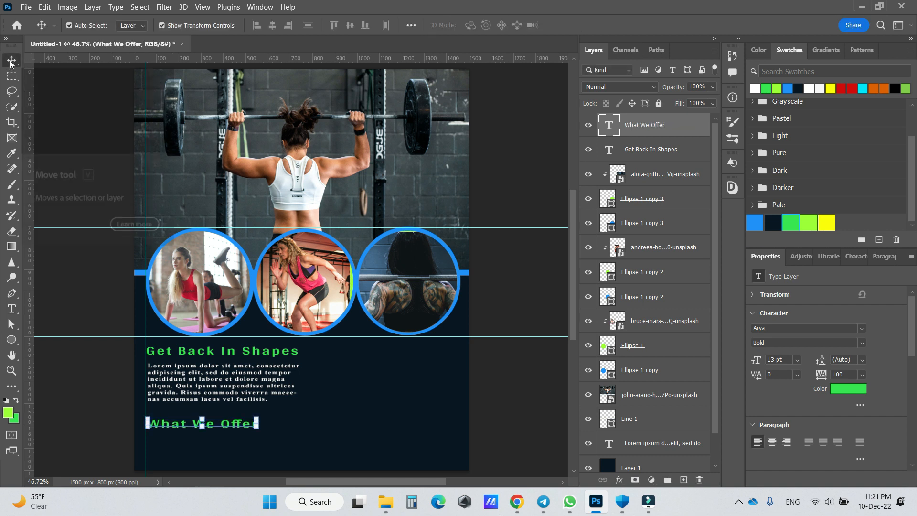
key("Up")
key("Up")
key("Up")
key("Up")
key("Up")
key("Up")
key("Up")
key("Up")
key("Up")
key("Up")
key("Up")
key("Up")
key("Up")
key("Up")
key("Up")
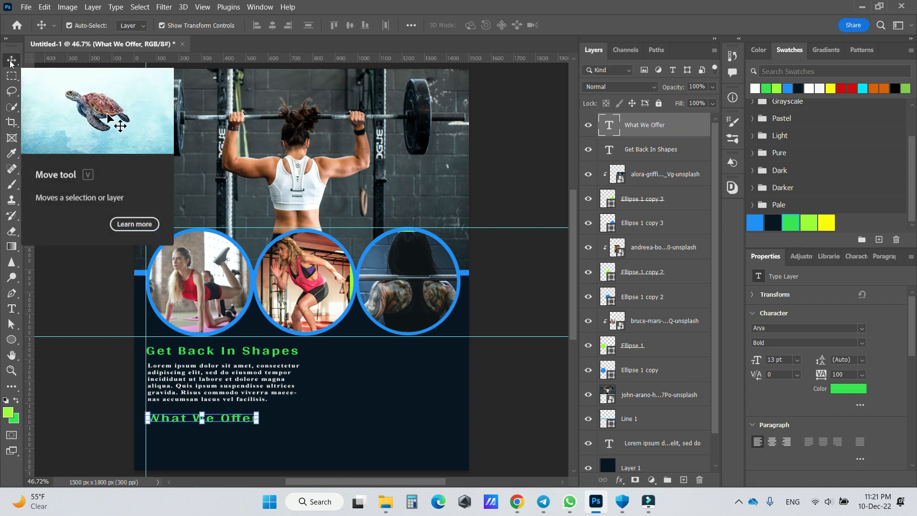
left_click(336, 362)
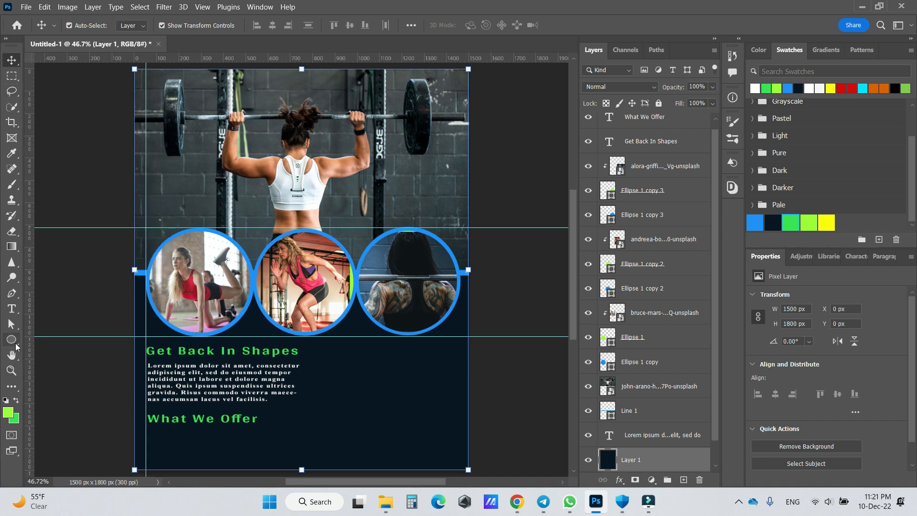
- Add the text line "ENJOY BEAUTIFULLY MAINTAINED POOLS" below the "What We Offer" heading and set its size to 8 pt
left_click(19, 314)
left_click(156, 437)
type("ENJOY BEAUTIFULLY MAINTAINED POOLS")
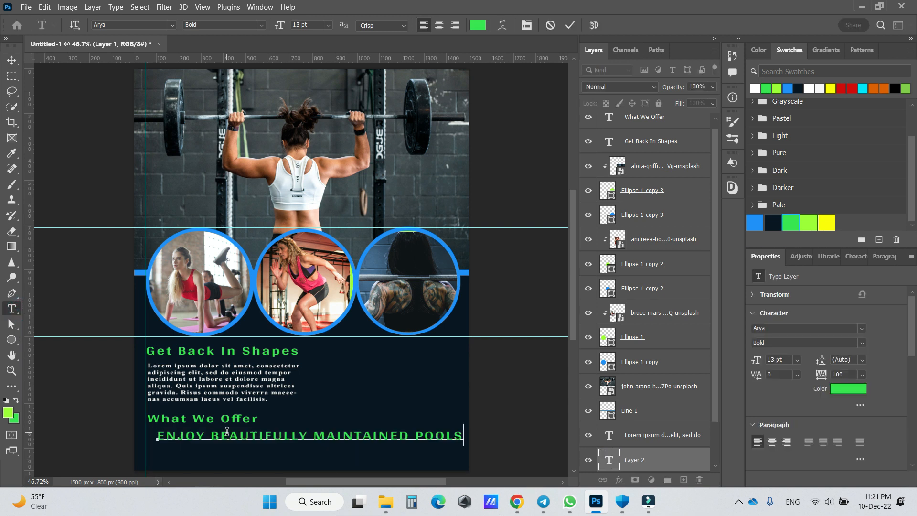
triple_click(188, 435)
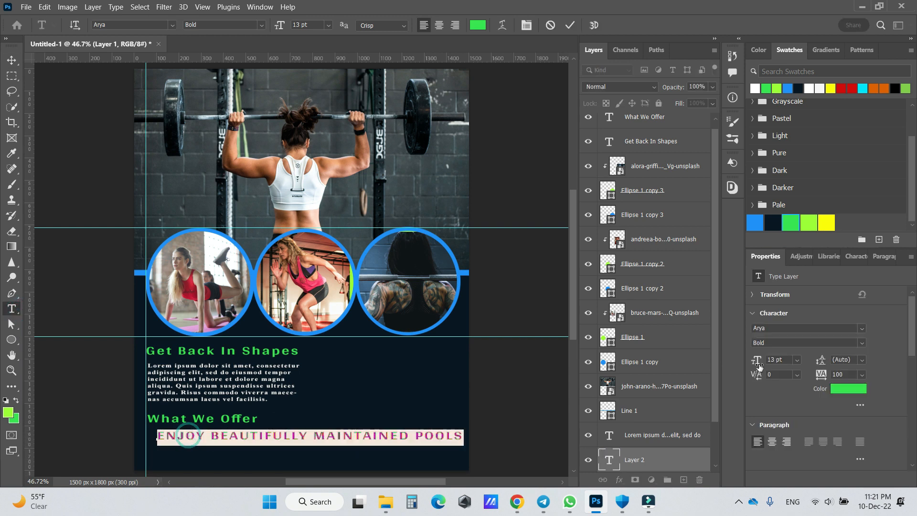
left_click(796, 361)
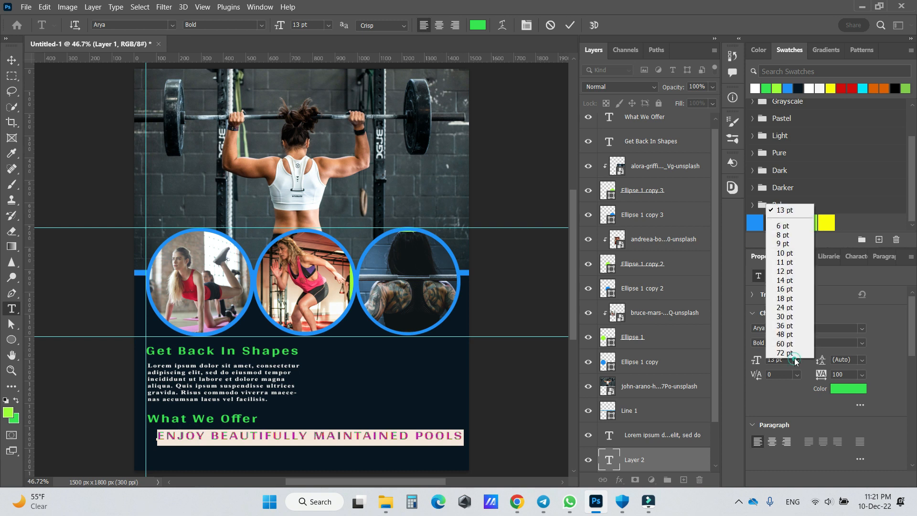
left_click(782, 234)
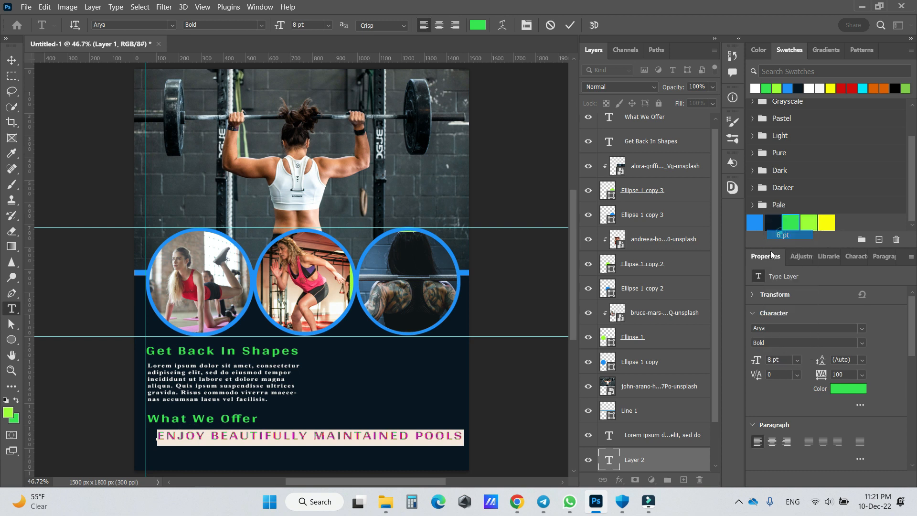
- Align the pools line with the vertical guide just beneath the "What We Offer" heading and change its text colour to white
left_click(11, 60)
left_click_drag(282, 439, 272, 435)
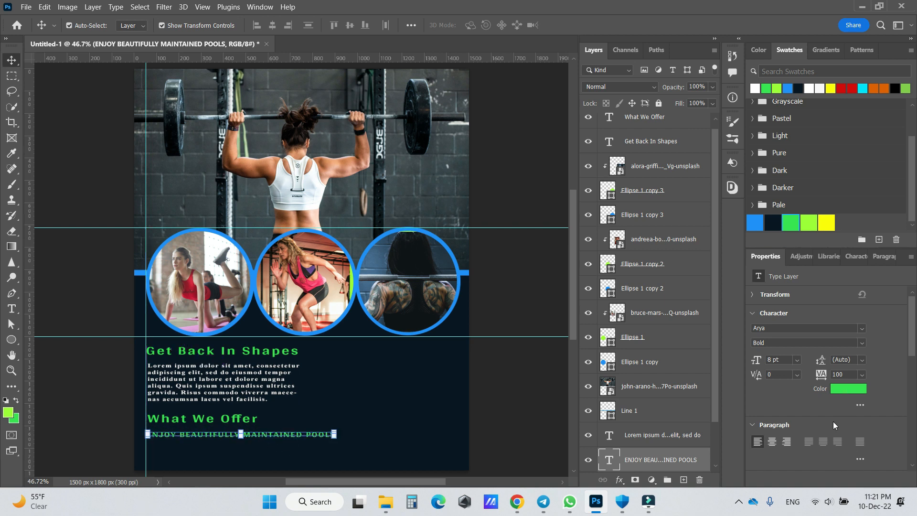
left_click(849, 388)
left_click(226, 170)
left_click(514, 165)
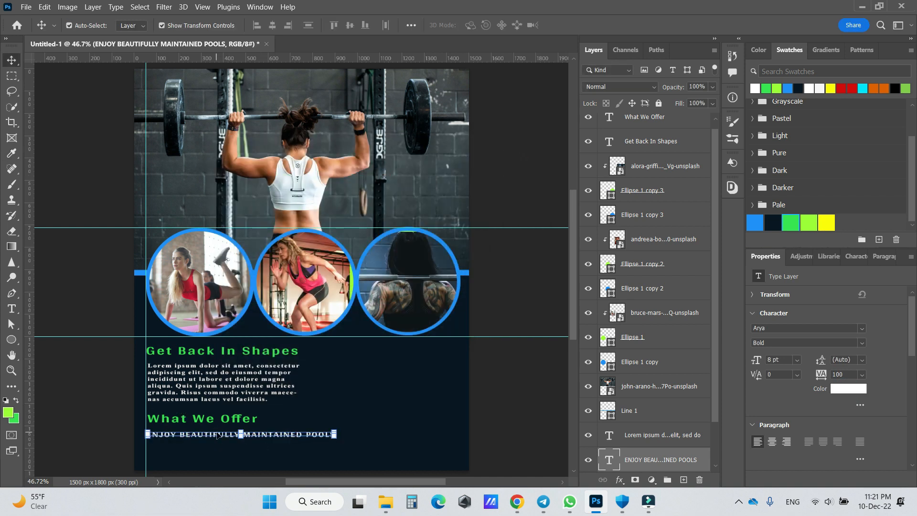
- Duplicate the pools line directly below itself and replace the copy's text with "TOP CLASS CHANGING FACILITIES"
left_click_drag(217, 435, 217, 447)
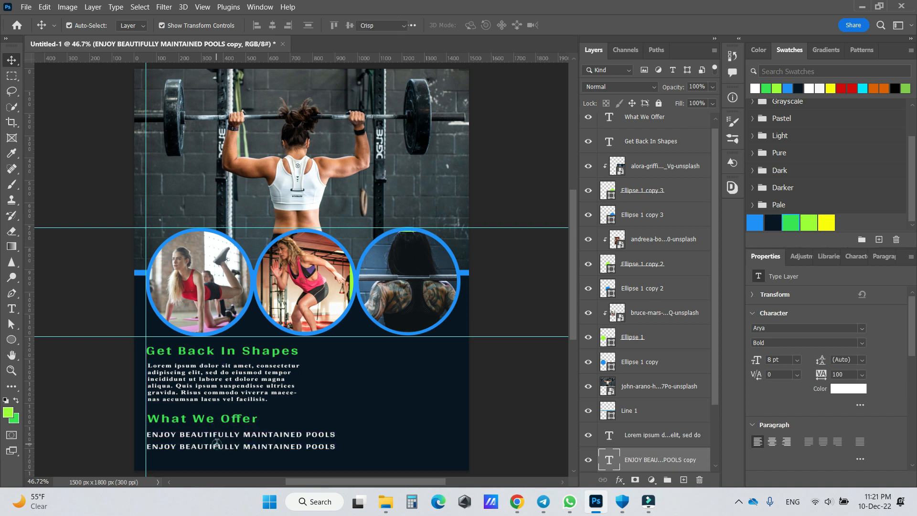
double_click(218, 446)
type("TOP CLASS CHANGING FACILITIES")
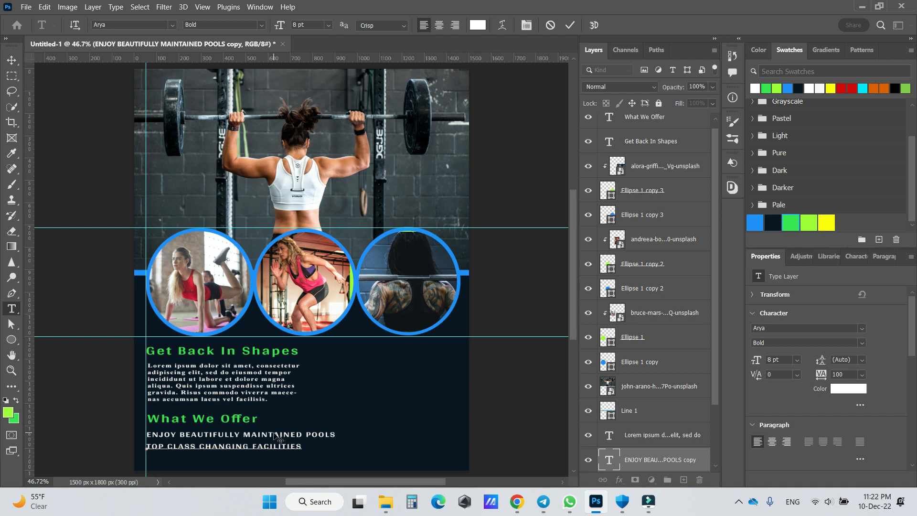
left_click(11, 60)
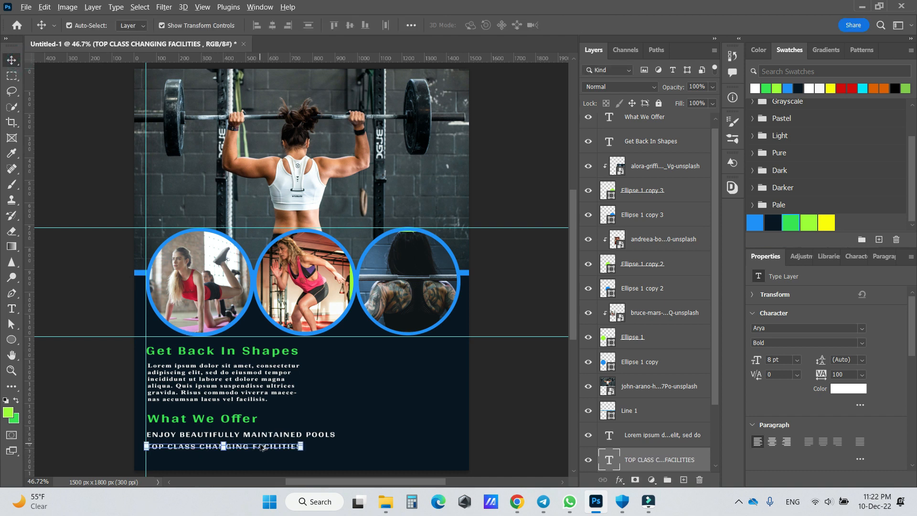
- Duplicate the changing facilities line below itself and replace the copy's text with "STATE-OF-THE ART GYMS EQUIPMENT"
left_click_drag(262, 448, 262, 458)
double_click(262, 459)
type("STATE-OF-THE ART GYMS EQUIPMENT")
left_click(12, 59)
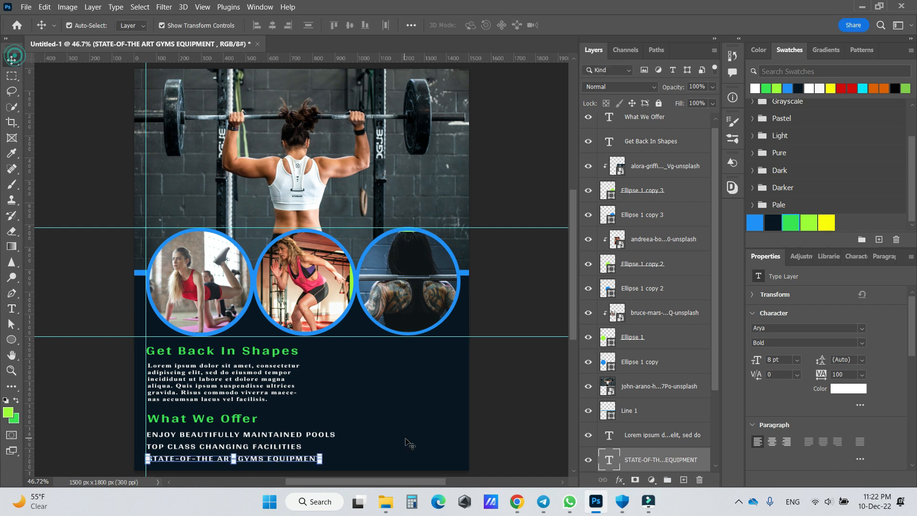
left_click(406, 438)
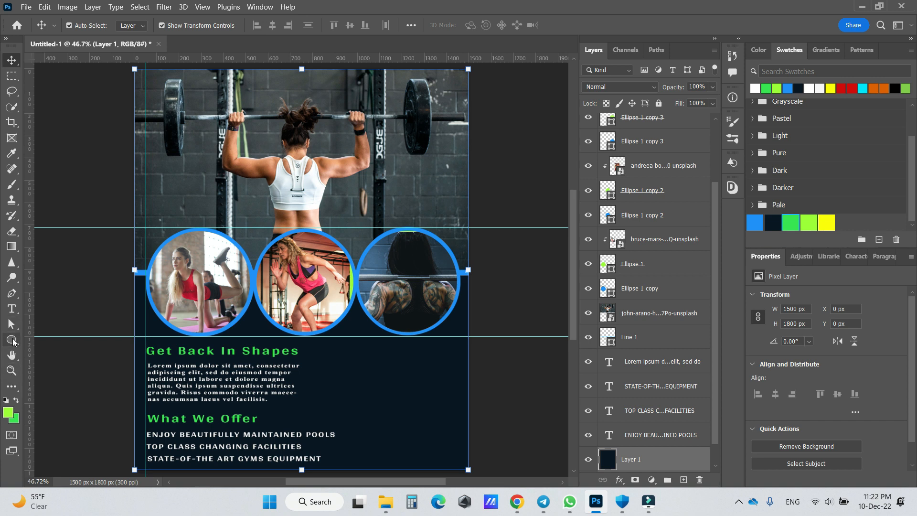
- Draw an ellipse about 746 x 674 px overlapping the poster's lower-right corner and fill it with the blue swatch
right_click(11, 339)
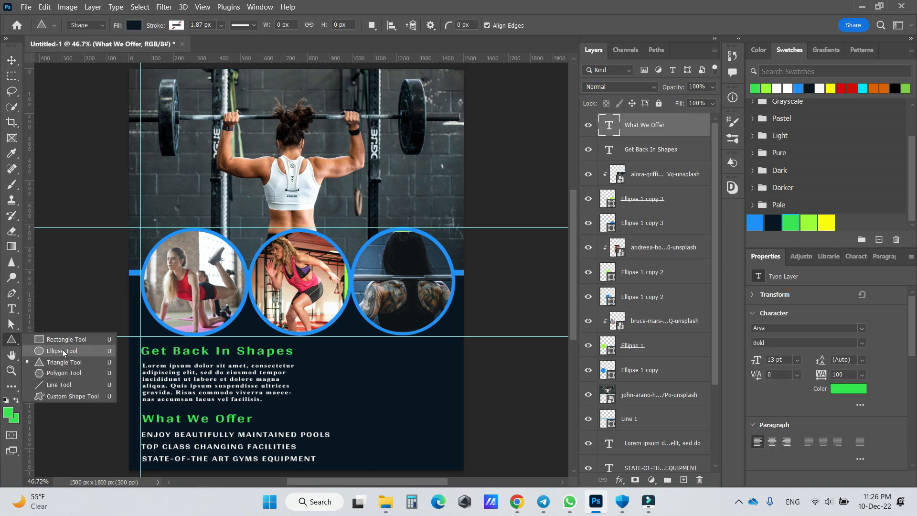
left_click(62, 350)
left_click_drag(340, 382, 507, 463)
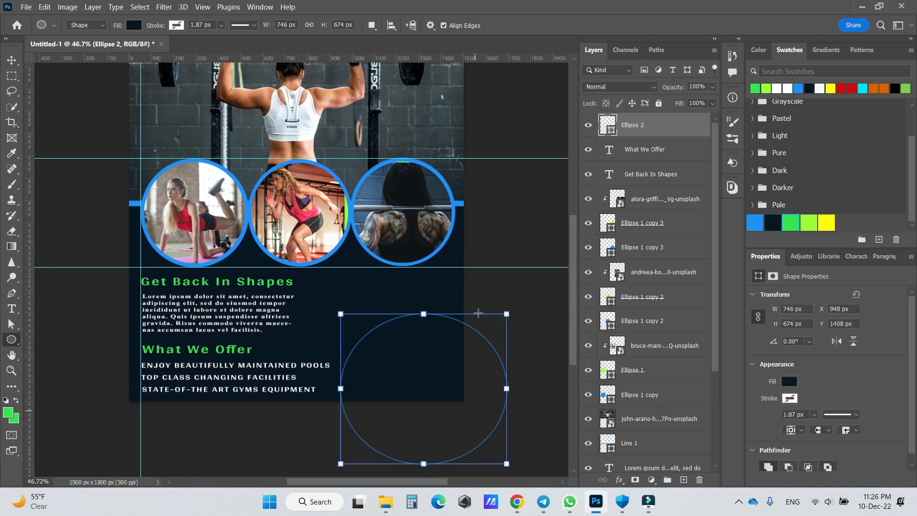
left_click(12, 60)
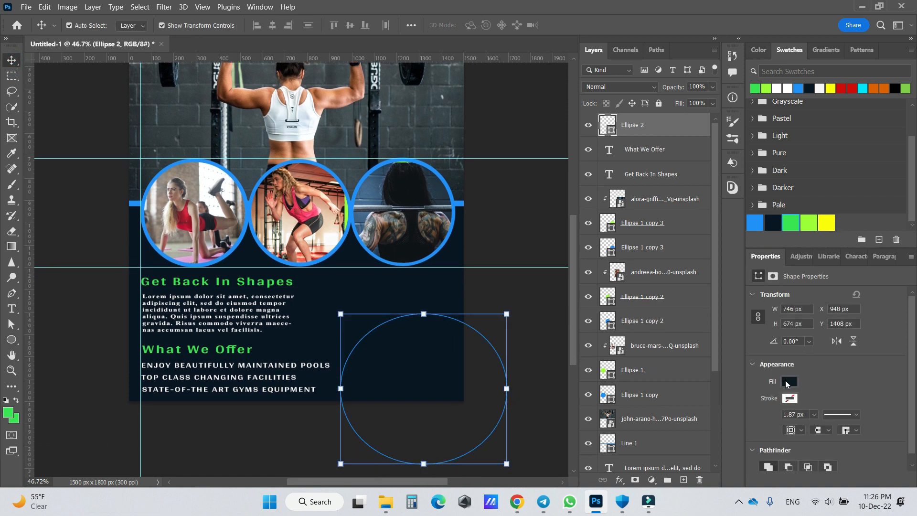
left_click(787, 382)
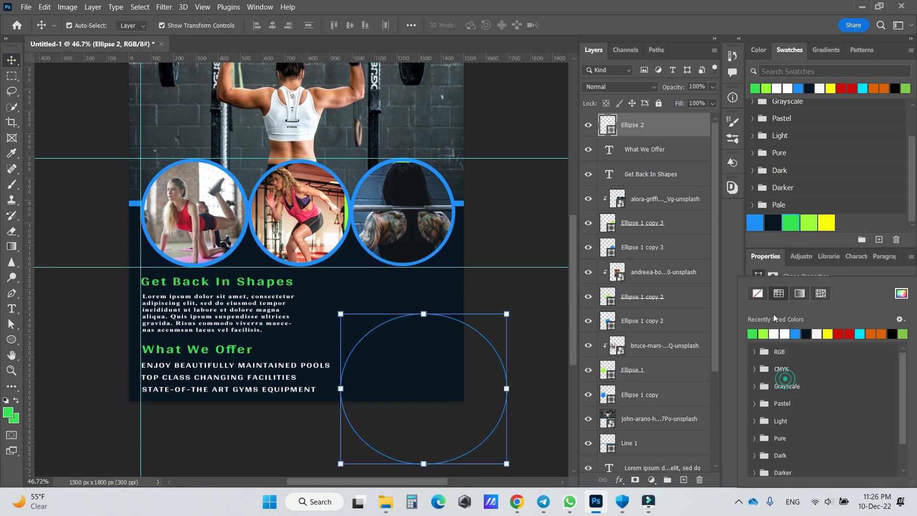
left_click(809, 224)
left_click(753, 223)
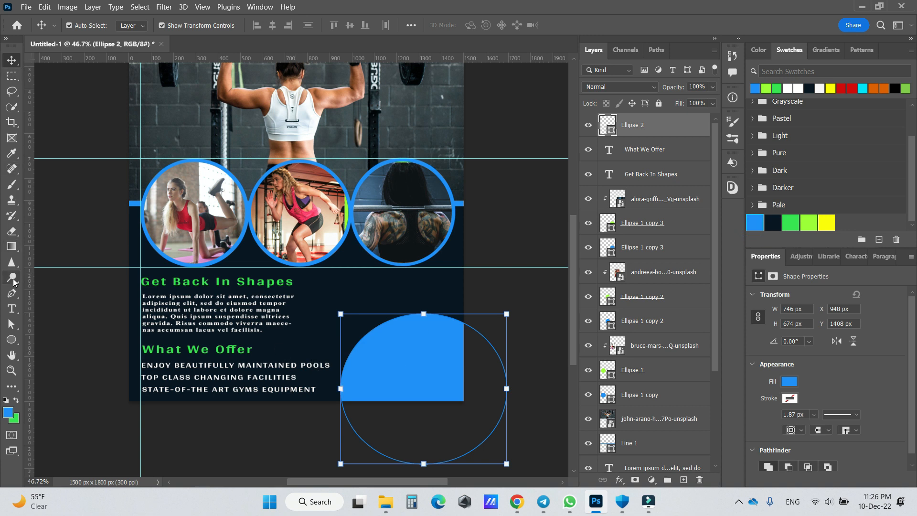
- Add the text "CALL NOW" on the navy area above the blue ellipse
left_click(12, 308)
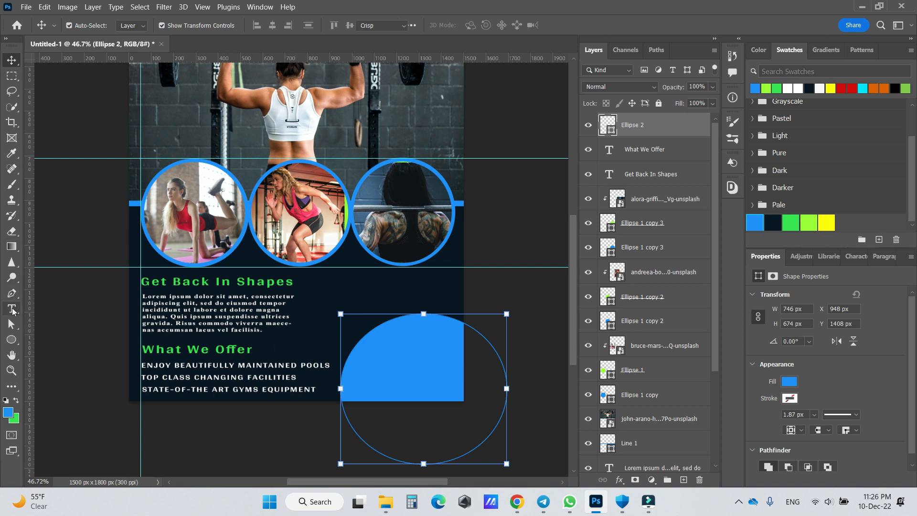
left_click(355, 298)
type("CALL NOW")
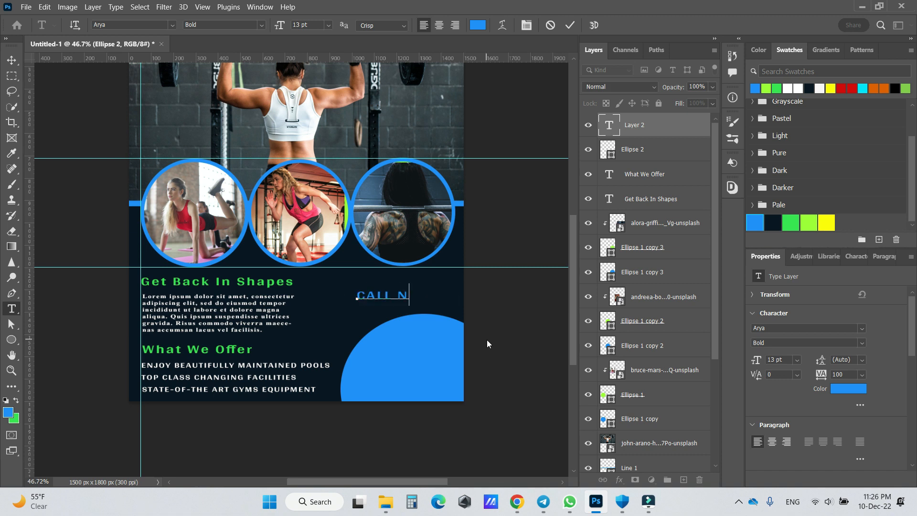
left_click(570, 24)
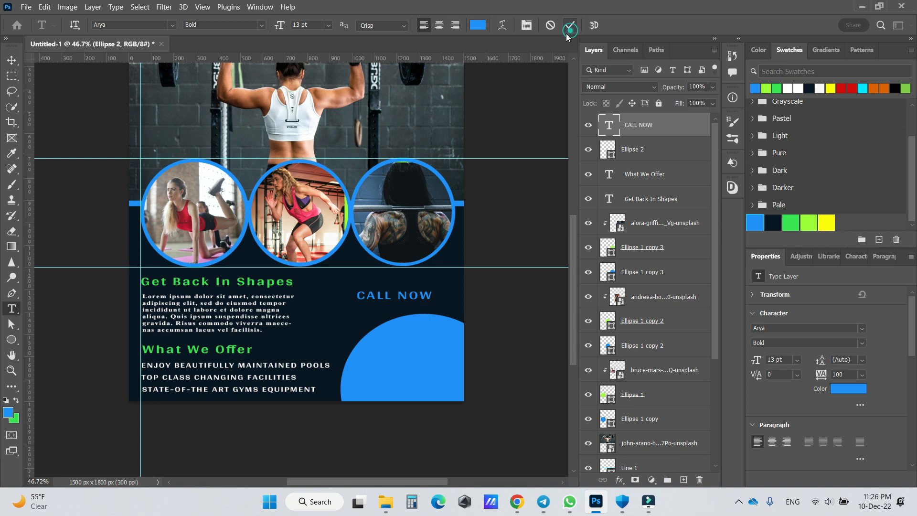
- Move "CALL NOW" onto the upper part of the blue ellipse and change its text colour to the heading green
left_click(13, 63)
left_click_drag(405, 297, 421, 339)
left_click(861, 389)
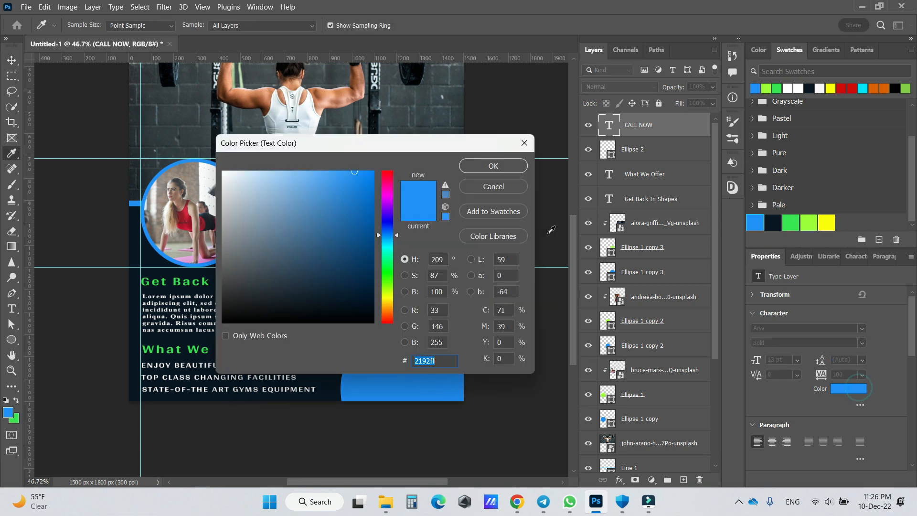
left_click(789, 221)
left_click(518, 165)
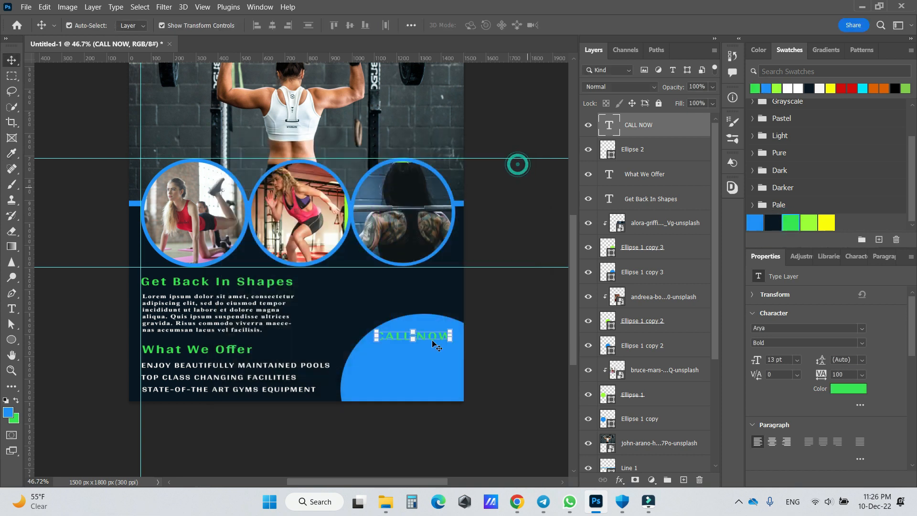
left_click_drag(393, 334, 397, 335)
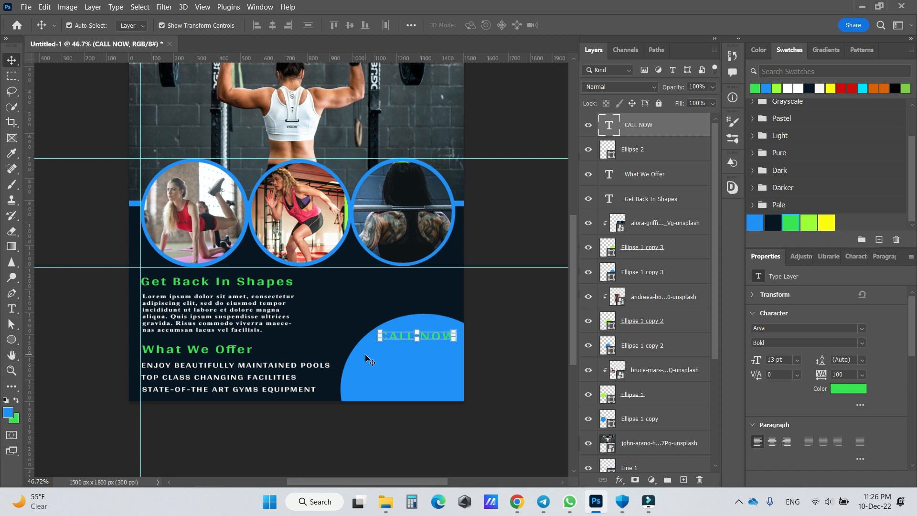
- Add a placeholder phone number as a new text line and place it on the ellipse beneath "CALL NOW"
left_click(12, 309)
left_click(324, 305)
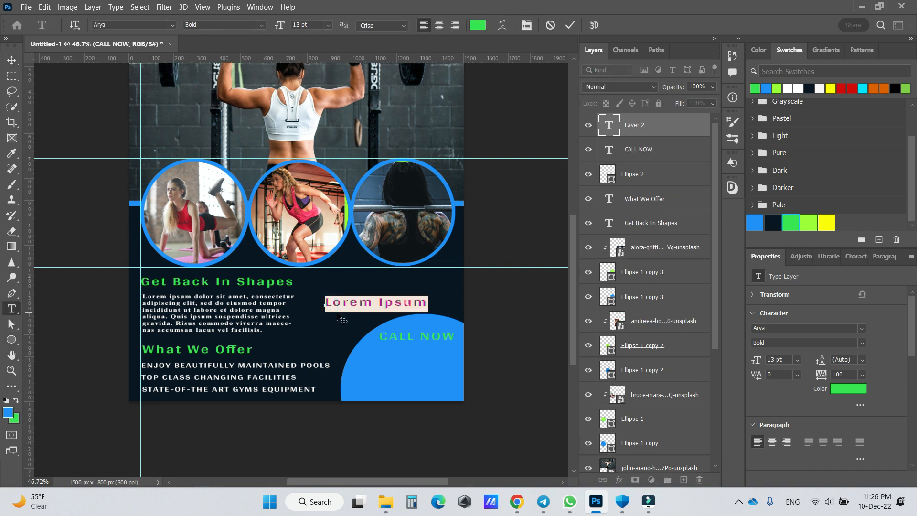
type("123456789")
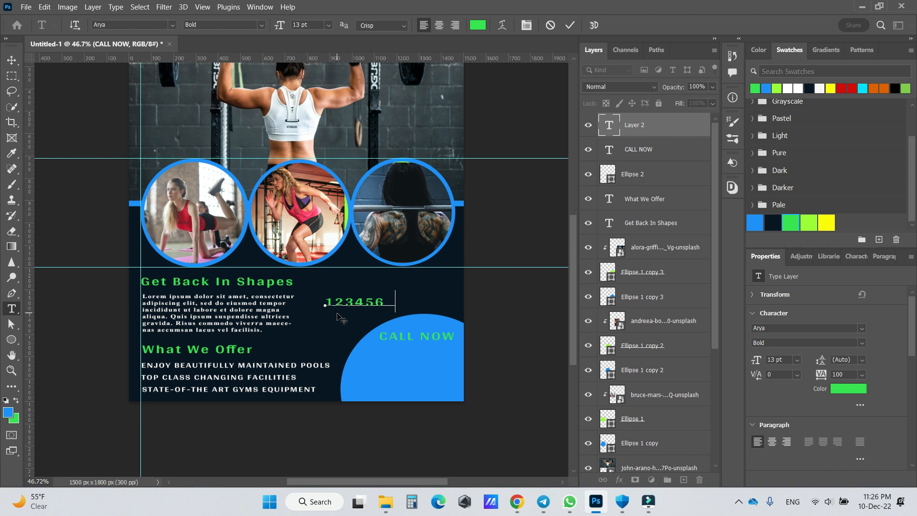
left_click(11, 61)
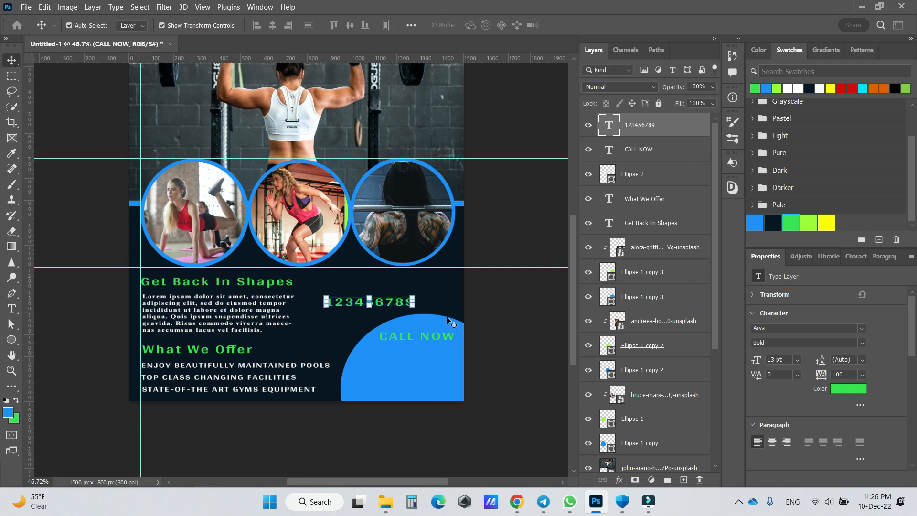
left_click_drag(393, 304, 429, 357)
- Scale the blue ellipse down to about 655 x 591 px and reposition it around the poster's lower-right corner
left_click(416, 391)
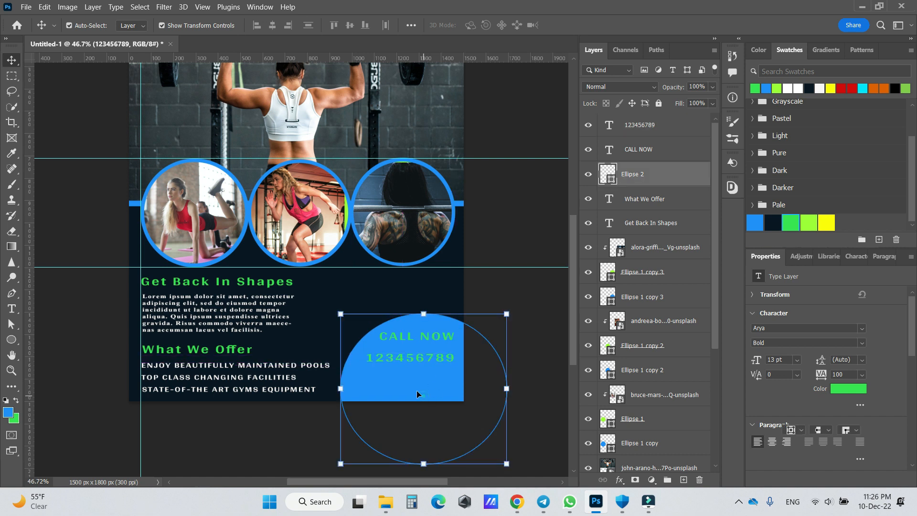
left_click_drag(340, 463, 352, 453)
left_click_drag(406, 420, 400, 418)
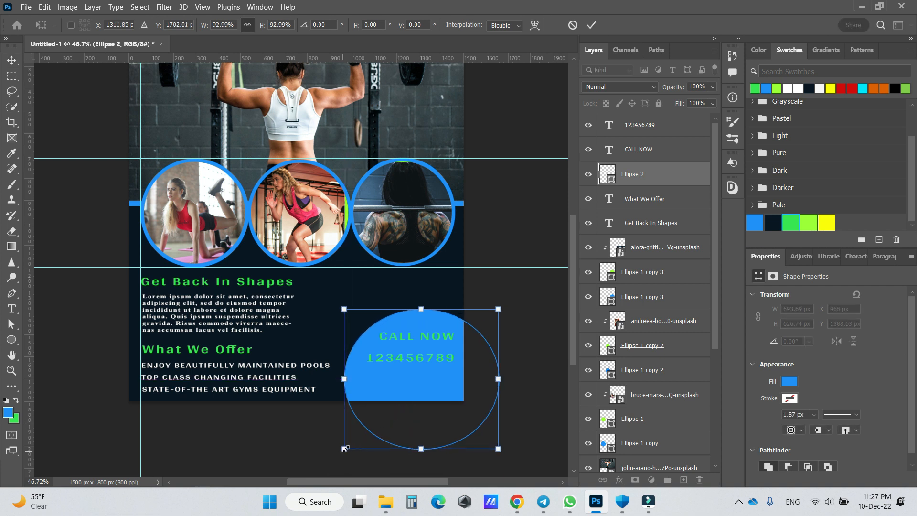
left_click_drag(344, 449, 353, 440)
left_click_drag(397, 399, 392, 400)
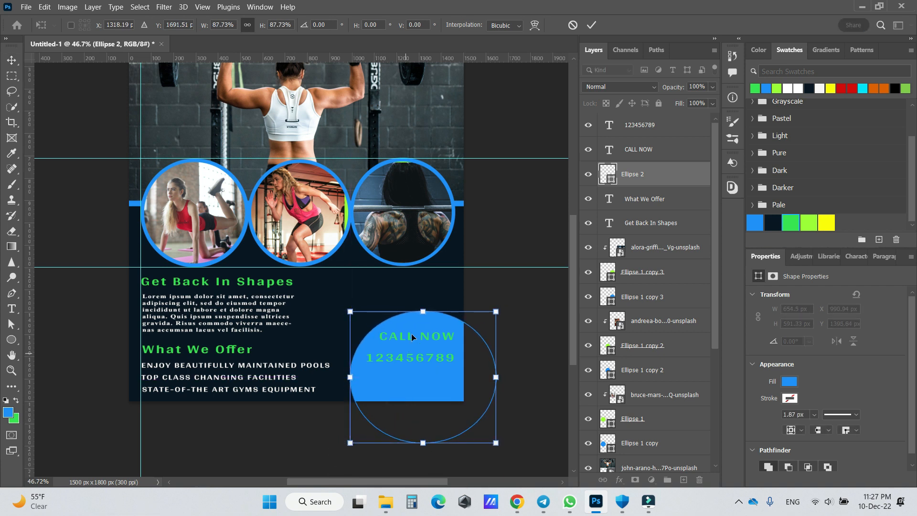
key("Return")
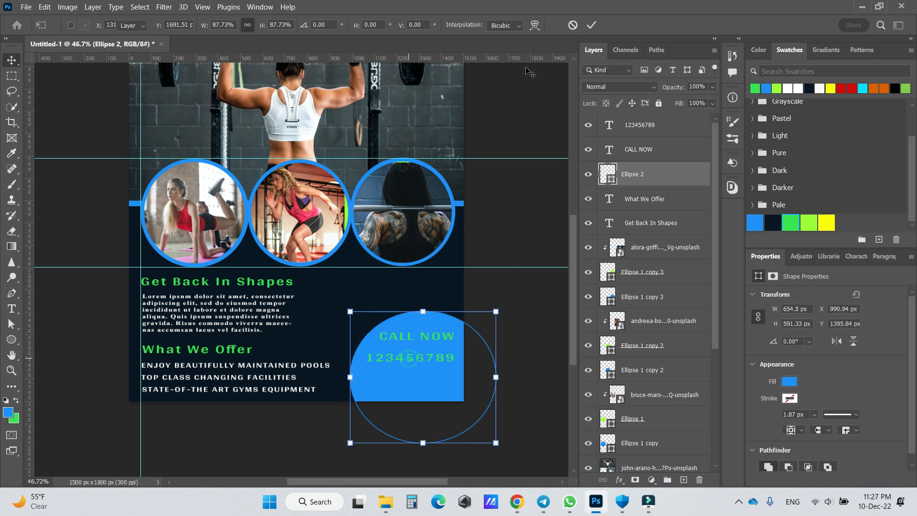
- Move the phone number close to the poster's lower edge and "CALL NOW" down to sit just above it
left_click_drag(398, 357, 400, 387)
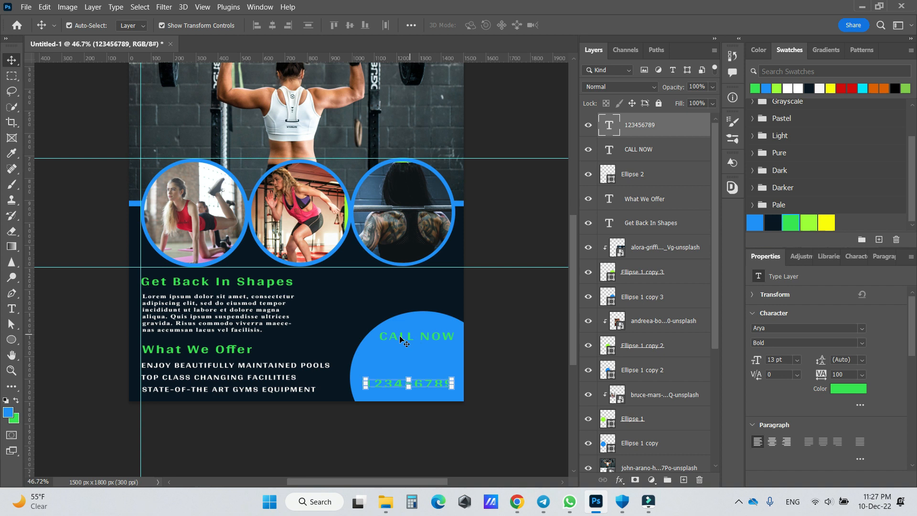
left_click(400, 337)
left_click_drag(402, 335, 400, 368)
- Shrink the blue ellipse further to about 530 x 479 px so it fits closely around the two contact lines
left_click(418, 326)
left_click_drag(497, 311, 440, 357)
left_click(592, 25)
left_click(450, 286)
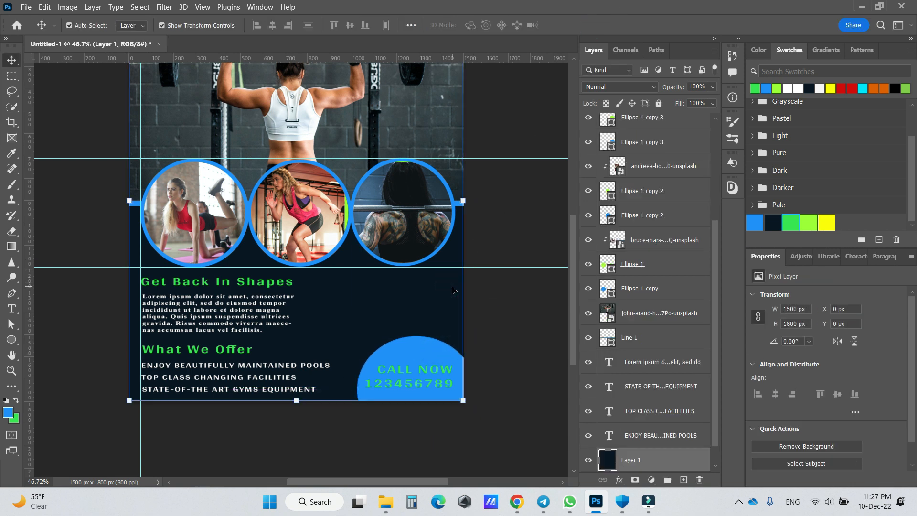
- Nudge "CALL NOW" slightly left and down so it sits centred above the phone number
key("ctrl+0")
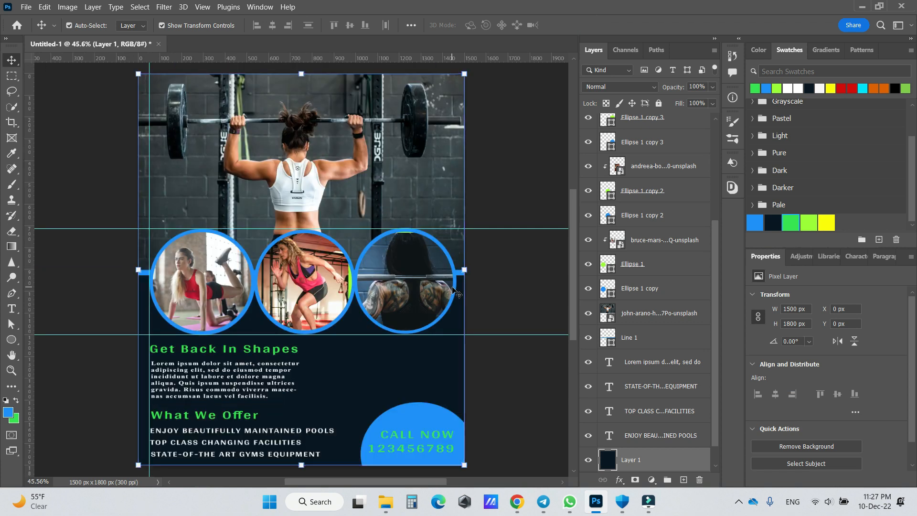
left_click(406, 439)
left_click(404, 433)
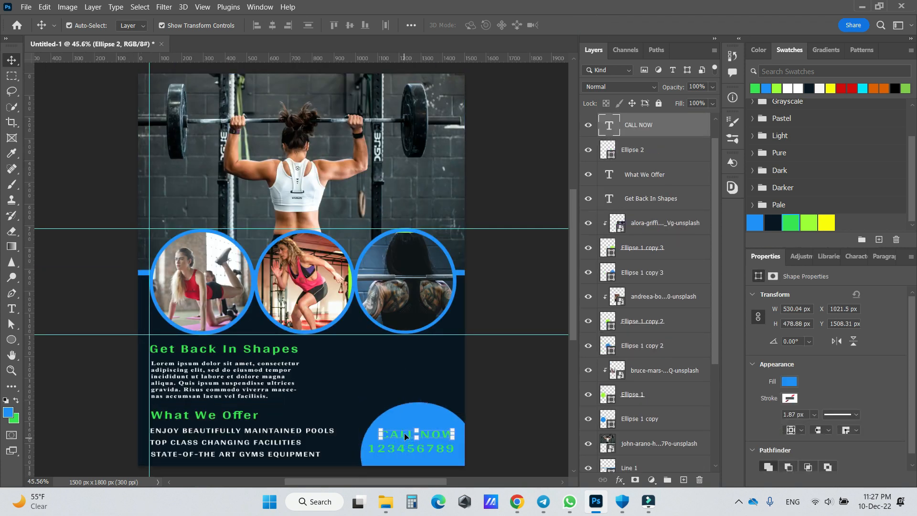
left_click_drag(403, 436, 400, 437)
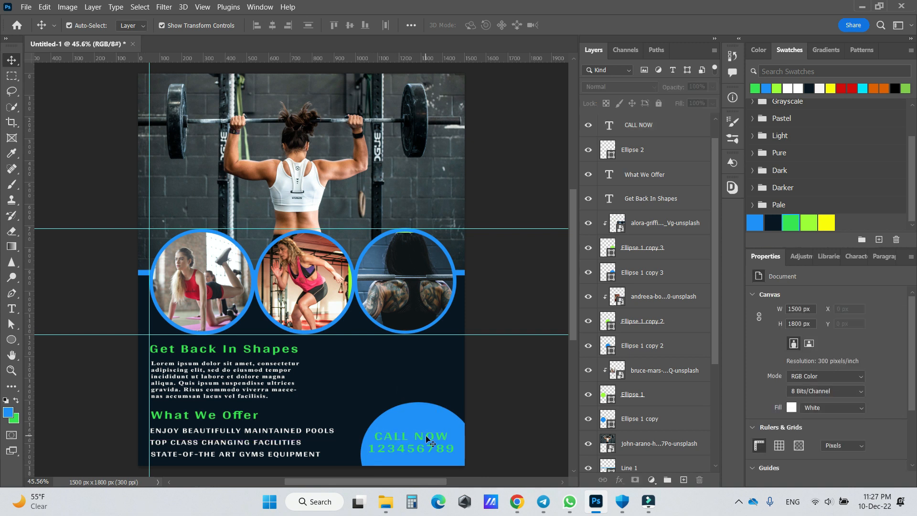
- Recolour the "CALL NOW" text with the lime green swatch, #9cff2e
left_click(860, 392)
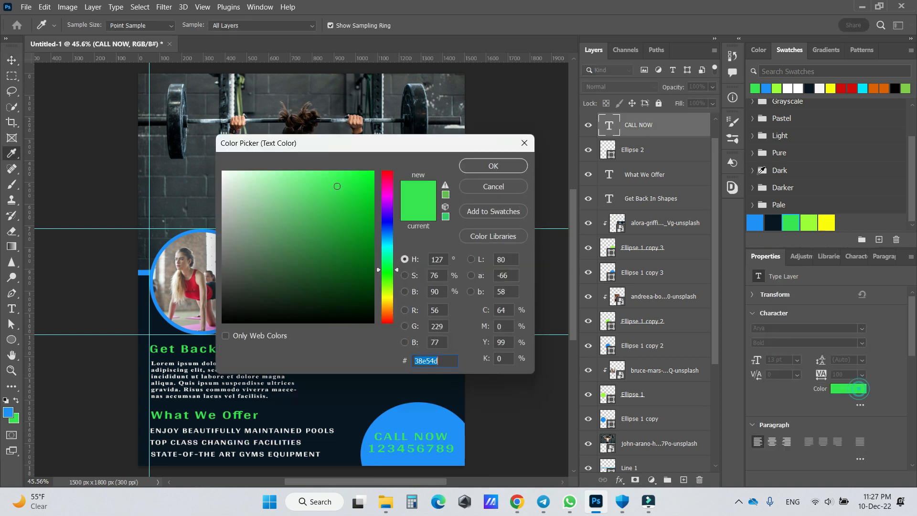
left_click(808, 220)
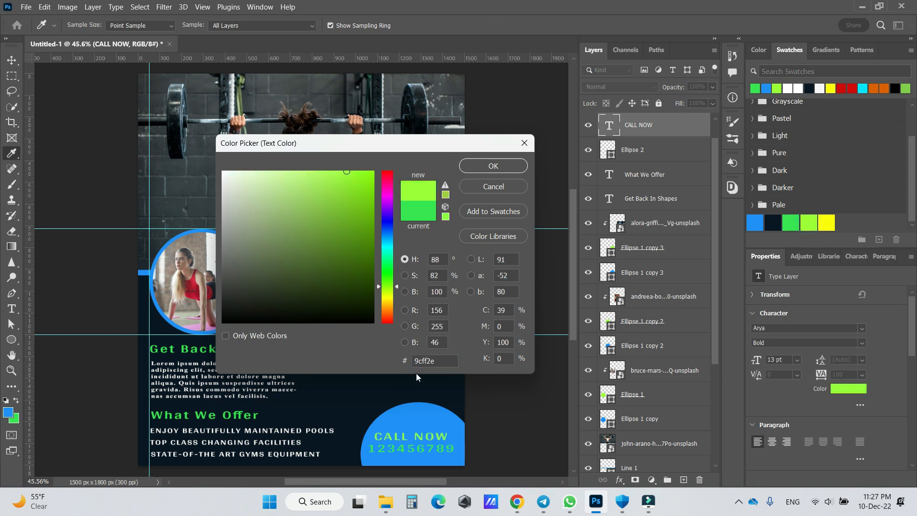
left_click(493, 166)
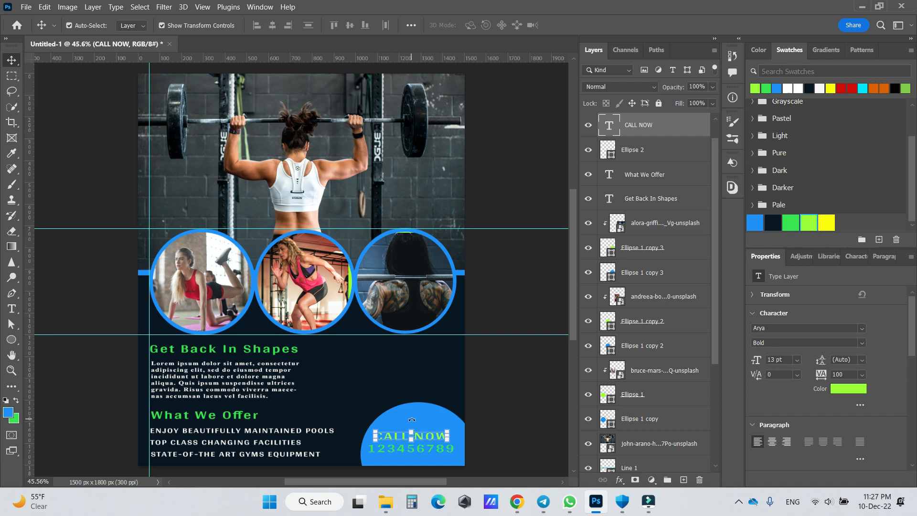
- Change the "CALL NOW" text colour to white
left_click(850, 391)
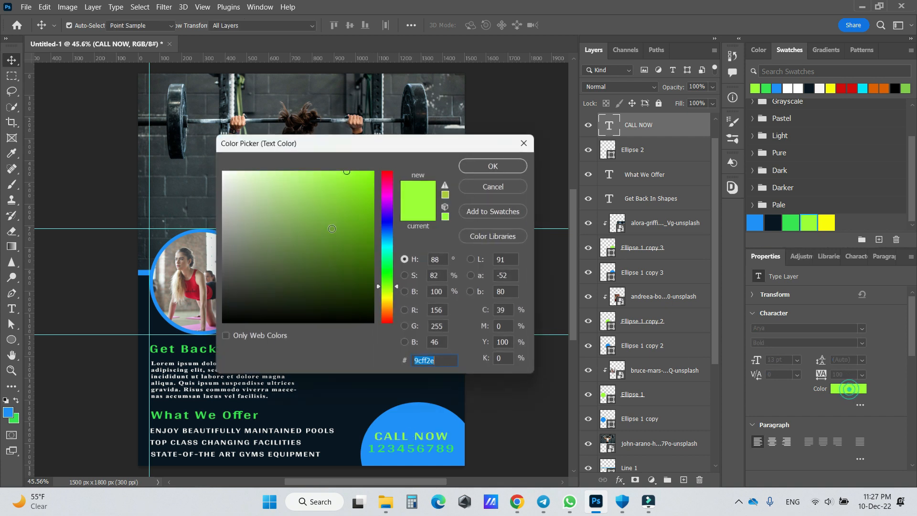
left_click_drag(307, 239, 217, 165)
left_click(485, 162)
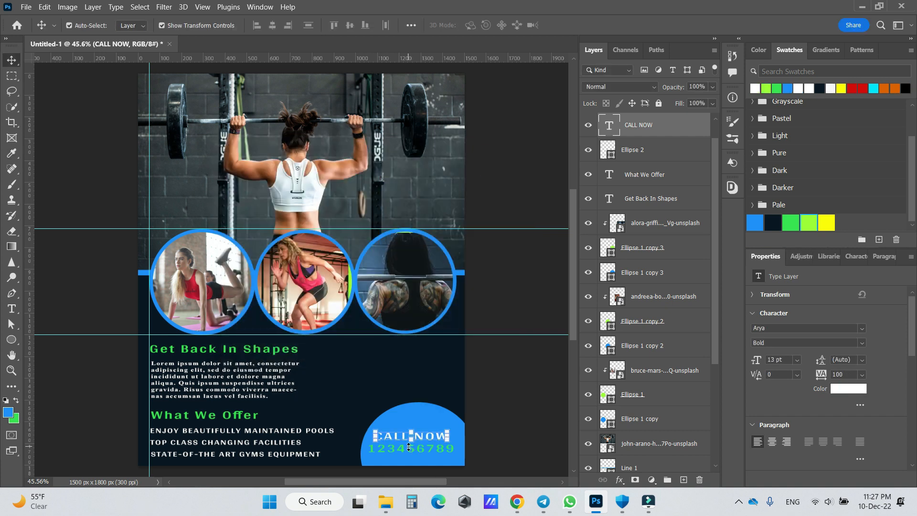
- Set the text colour of the phone number below "CALL NOW" to white, #ffffff
left_click(416, 449)
left_click(415, 449)
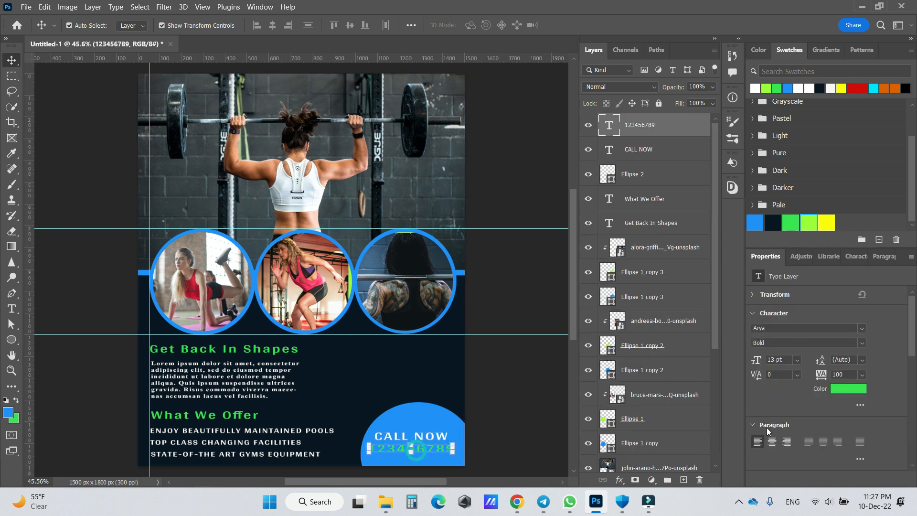
left_click(849, 389)
left_click_drag(290, 240, 158, 122)
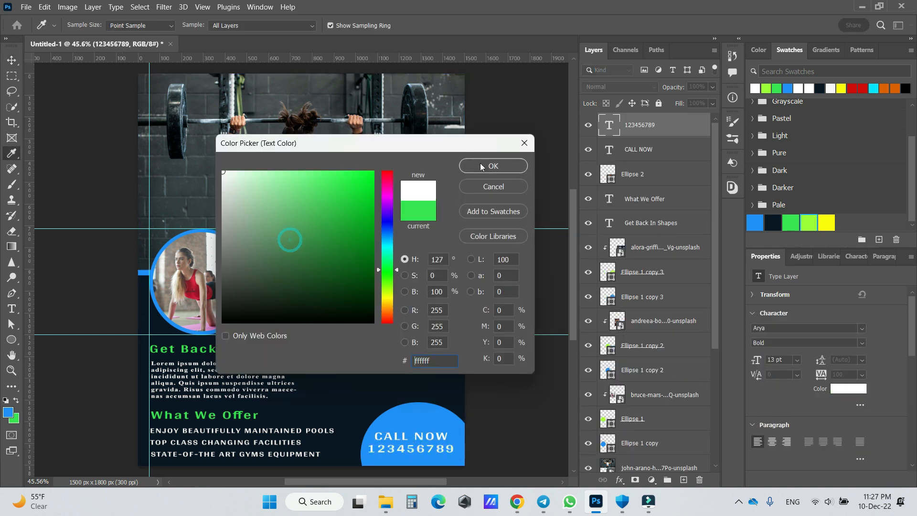
left_click(478, 165)
- Hide the guides across the poster
left_click(449, 365)
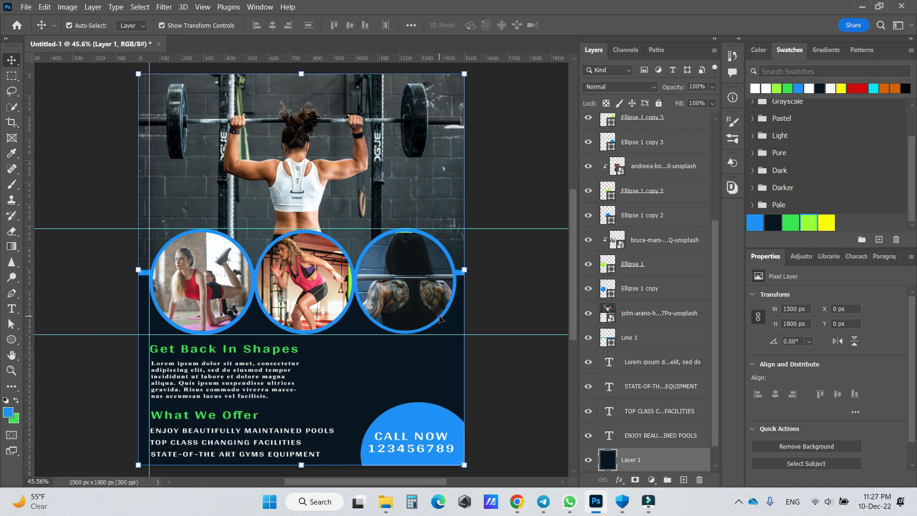
key("ctrl+h")
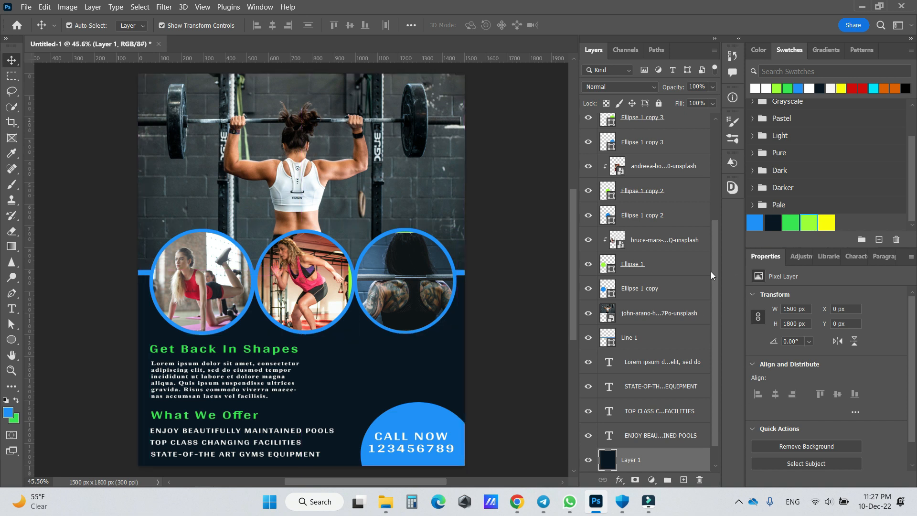
- Add a Levels adjustment above all layers with input black 19 and input white 249, and compare the poster with and without it
left_click_drag(713, 266, 729, 167)
left_click(637, 125)
left_click(652, 480)
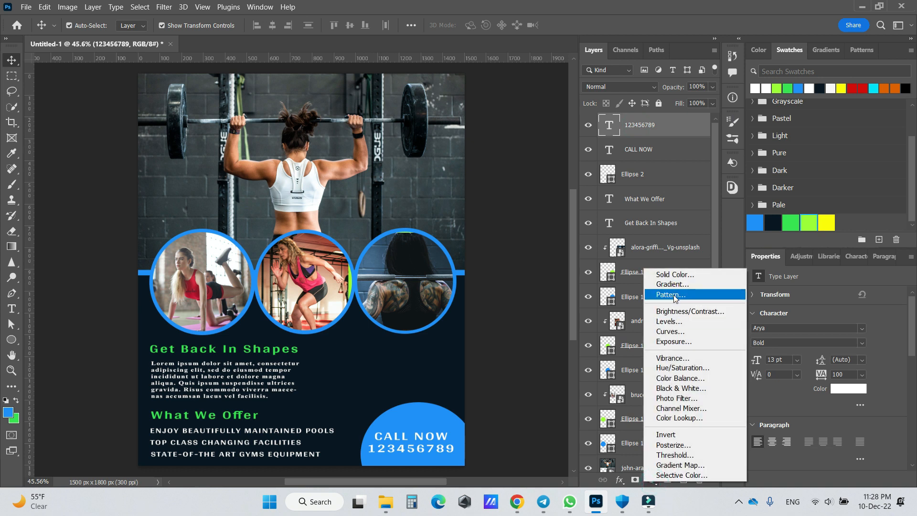
left_click(674, 323)
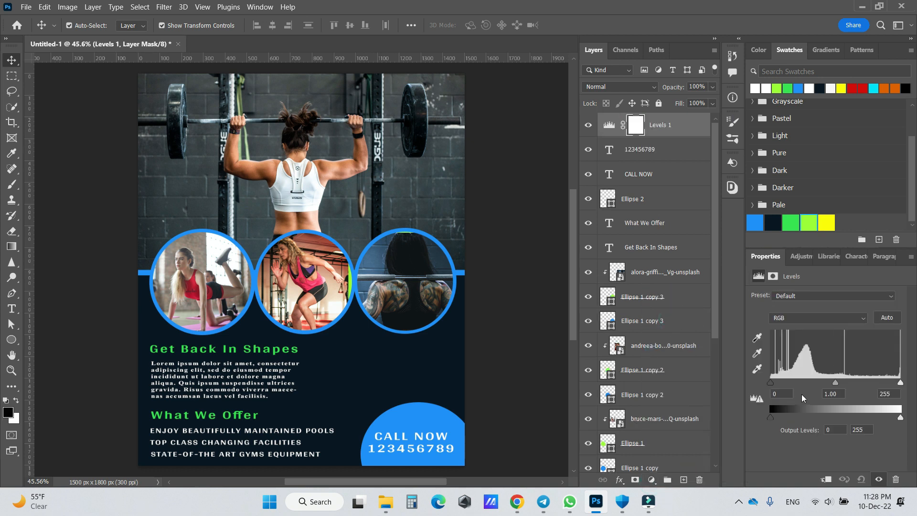
left_click_drag(770, 384, 776, 385)
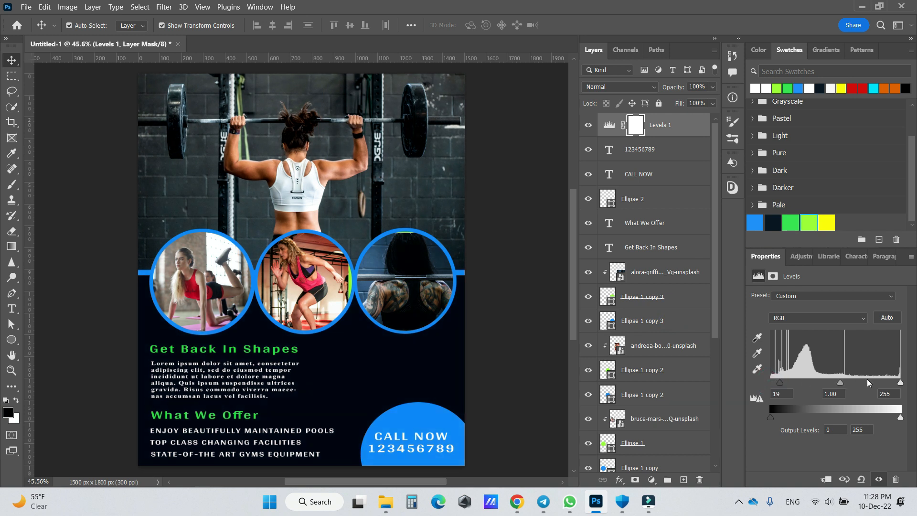
left_click_drag(900, 383, 898, 383)
left_click_drag(839, 383, 840, 384)
left_click(588, 125)
left_click(589, 125)
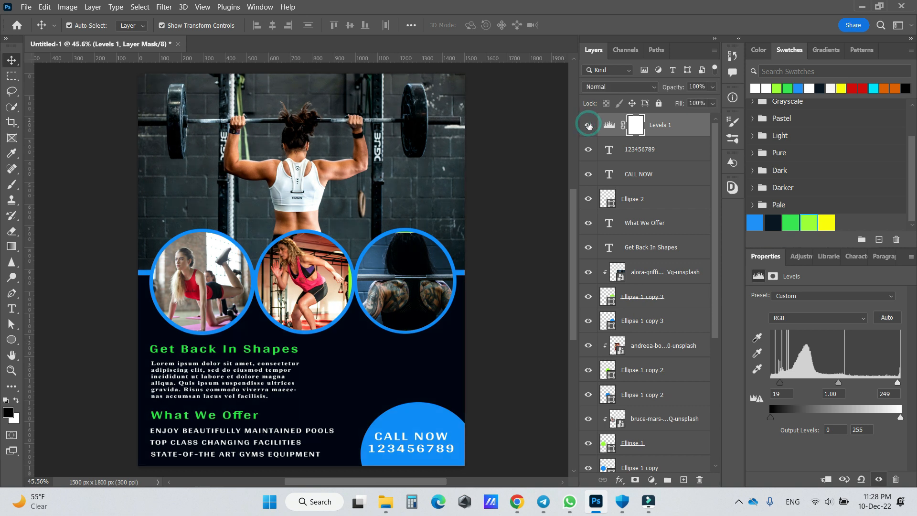